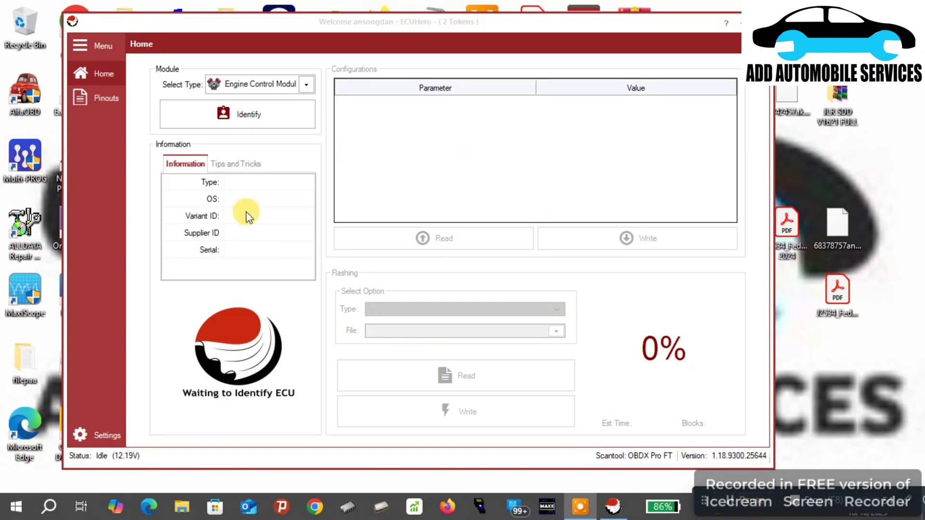
# Identify the GPEC2A engine ECU and license it with one Hero token, showing mileage 36724 and SKIM ENABLED
pyautogui.click(245, 113)
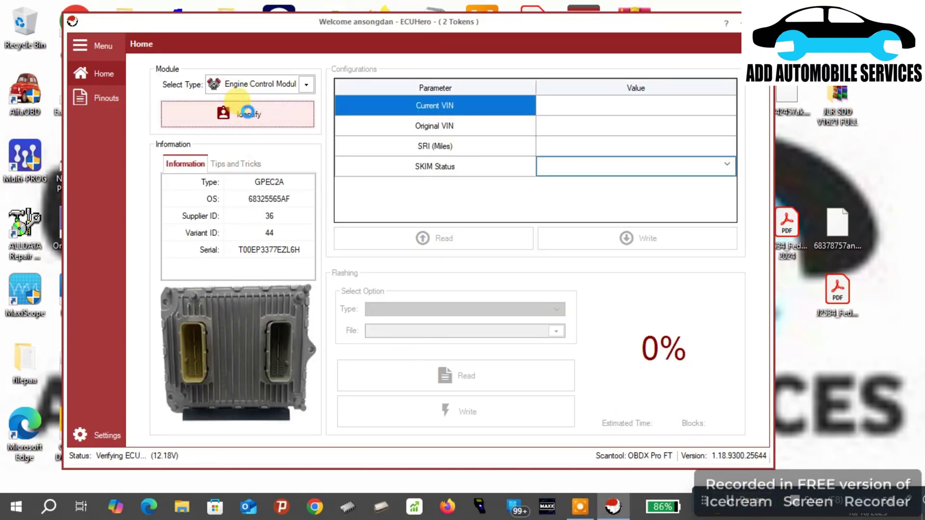
pyautogui.click(468, 330)
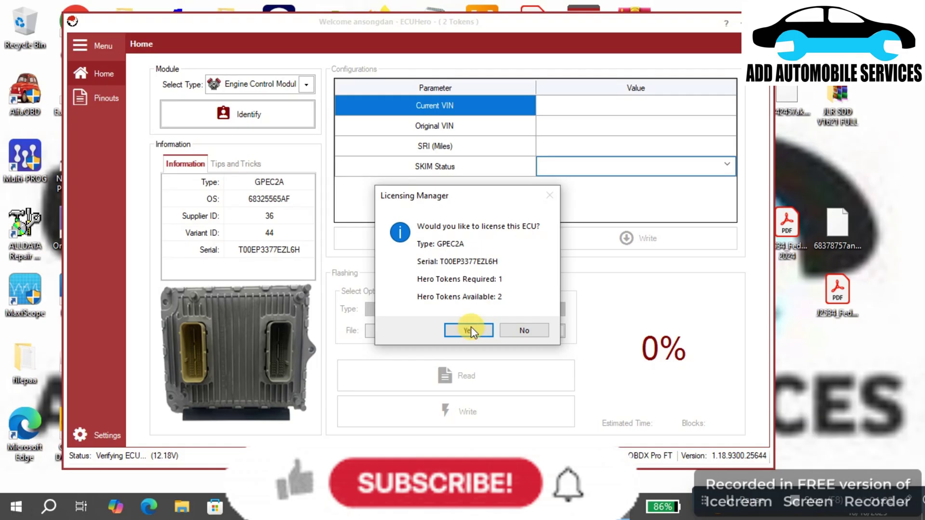
pyautogui.click(467, 330)
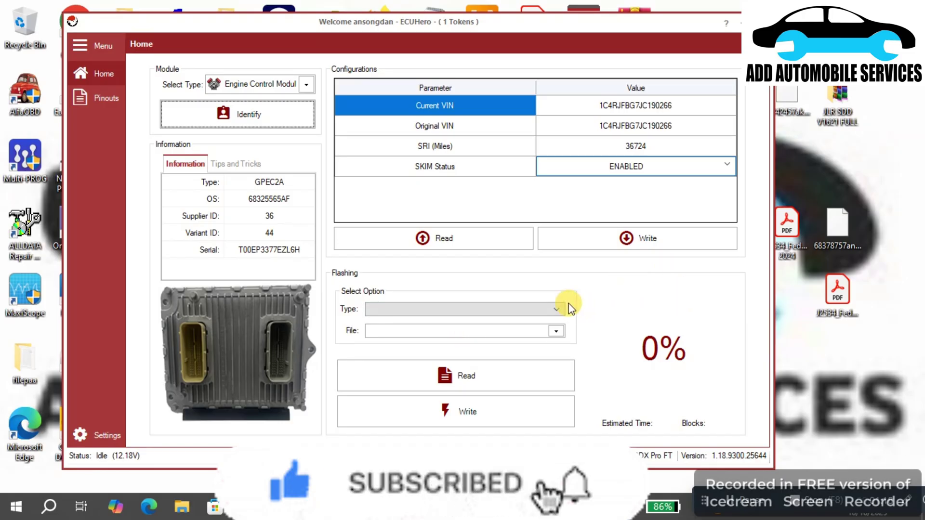
# Set Flashing Type to EEPROM and read the ECU's EEPROM
pyautogui.click(551, 308)
pyautogui.click(497, 332)
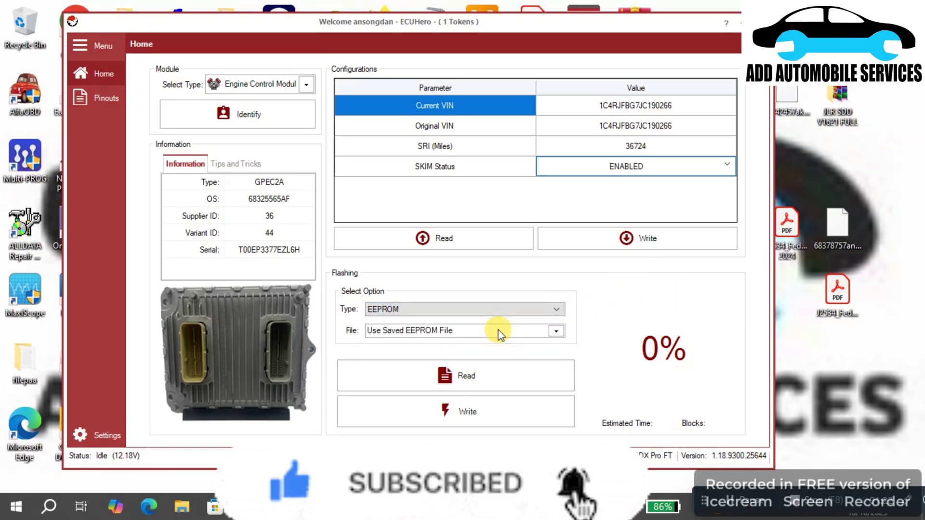
pyautogui.click(526, 375)
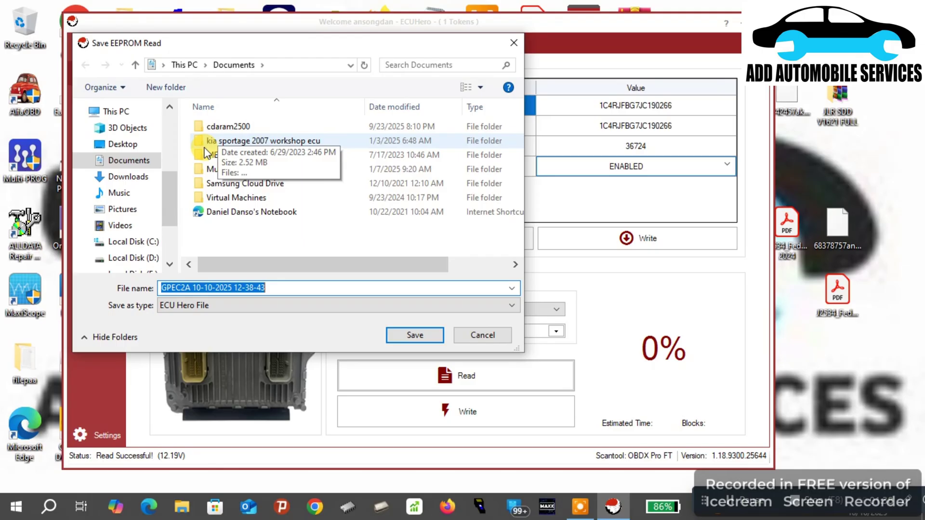
# In Multi-PROG > File, create a new folder named 'autojewel grand cherokee'
pyautogui.doubleClick(222, 169)
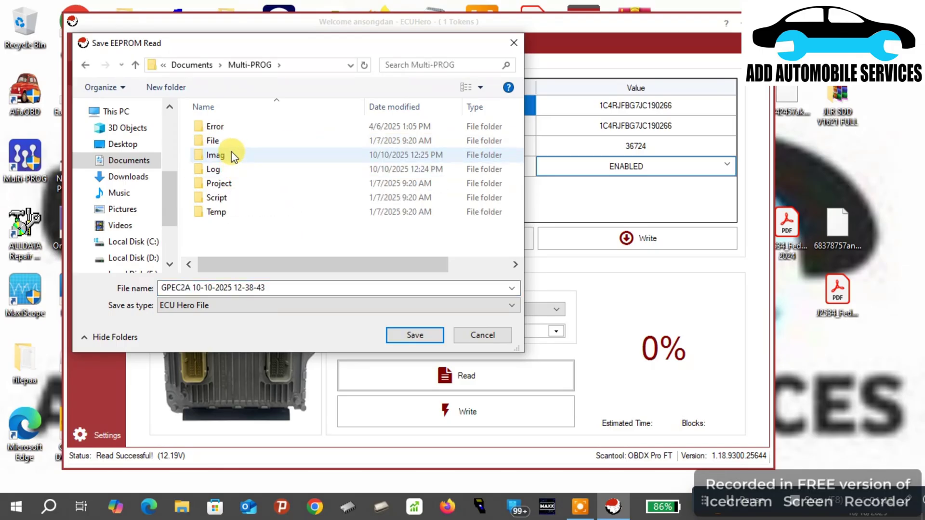
pyautogui.doubleClick(226, 141)
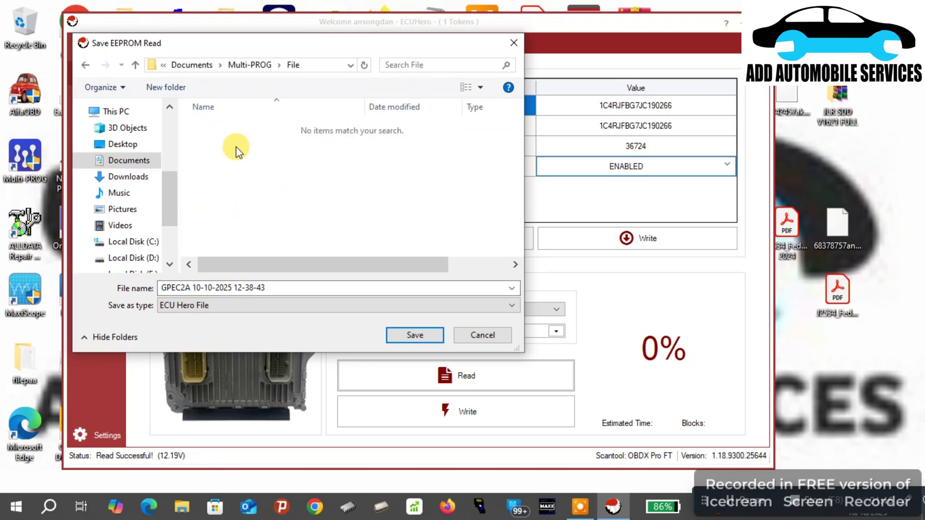
pyautogui.rightClick(235, 147)
pyautogui.moveTo(291, 281)
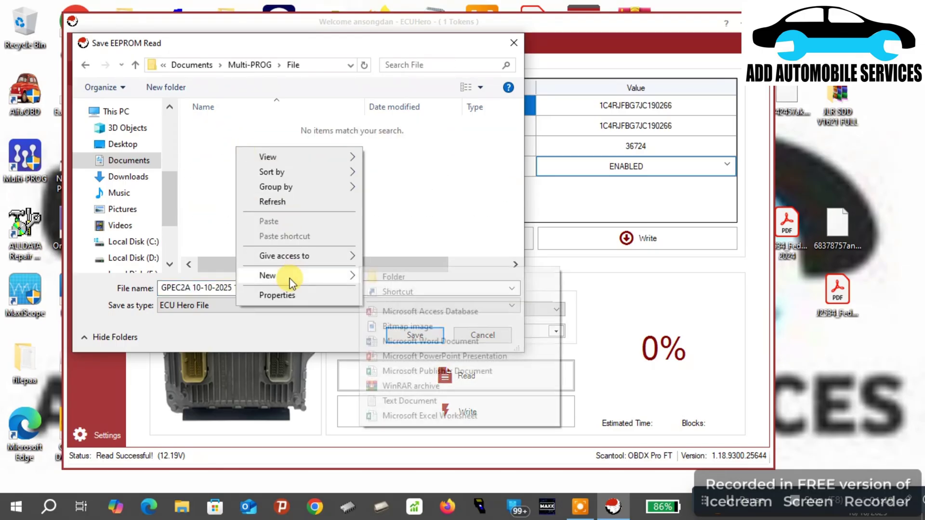
pyautogui.click(374, 276)
pyautogui.press('BackSpace')
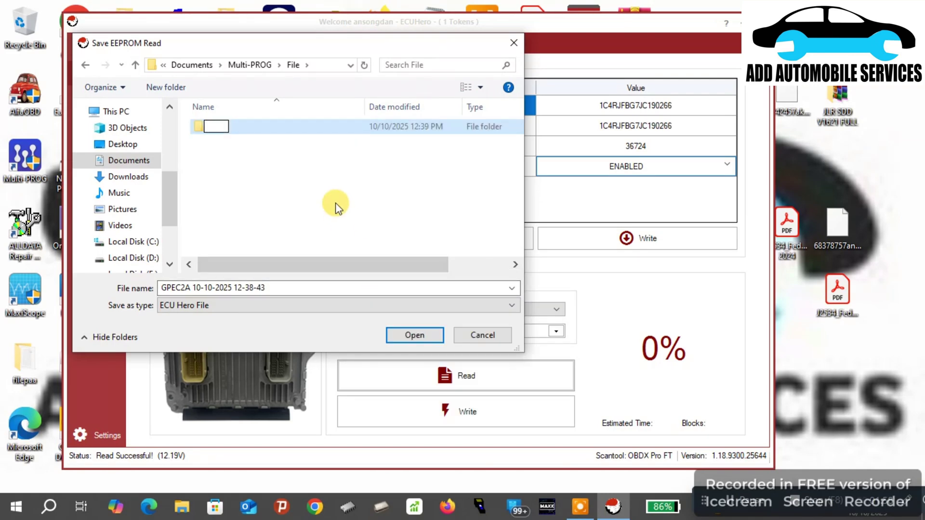
pyautogui.write('autojewel')
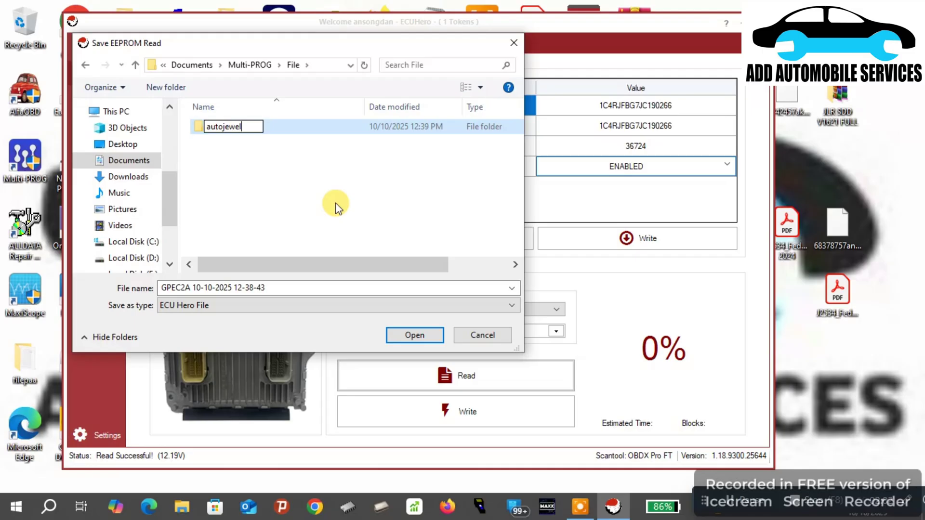
pyautogui.write(' cherokee')
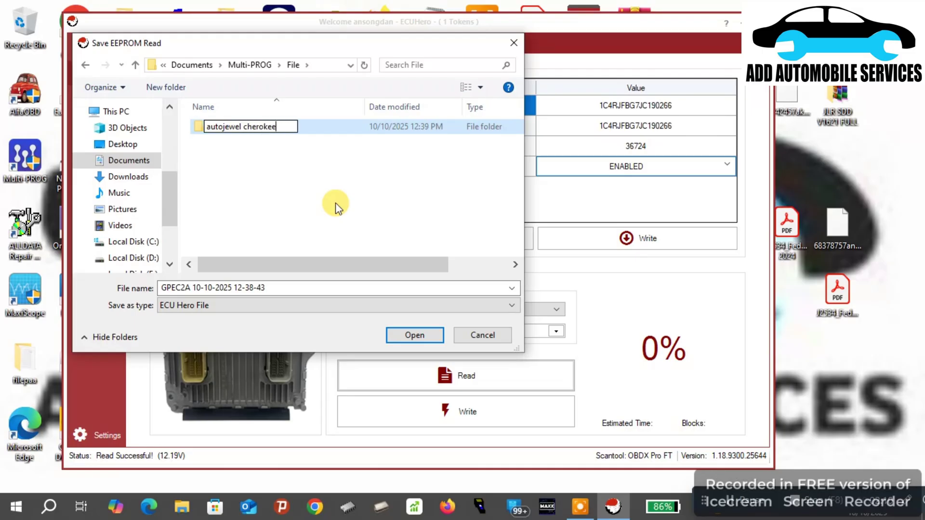
pyautogui.press('Left')
pyautogui.press('Left')
pyautogui.press('Left')
pyautogui.press('Left')
pyautogui.press('Left')
pyautogui.press('Left')
pyautogui.press('Left')
pyautogui.press('Left')
pyautogui.write('grand')
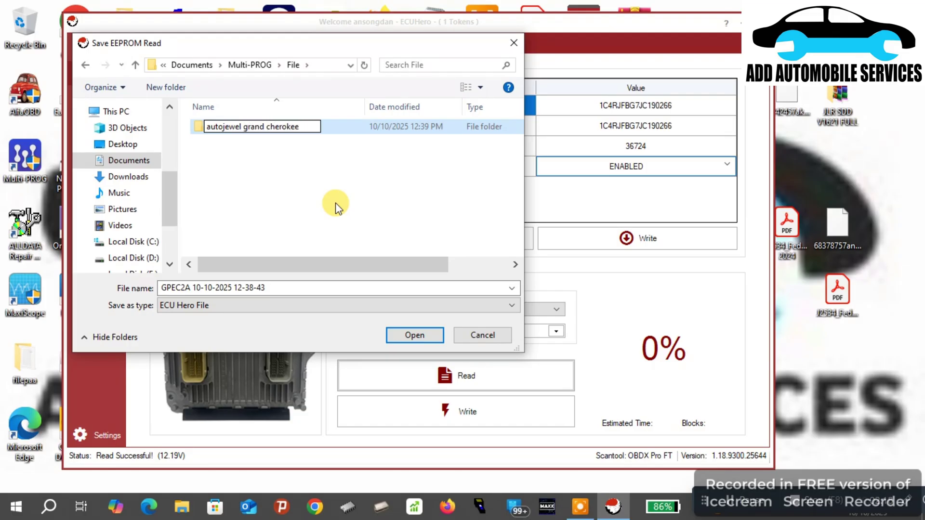
pyautogui.click(299, 289)
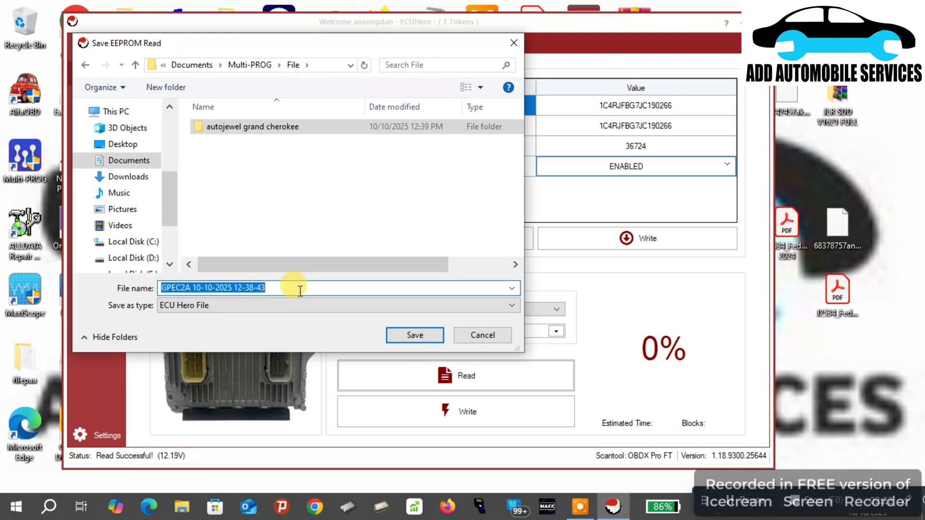
pyautogui.click(300, 290)
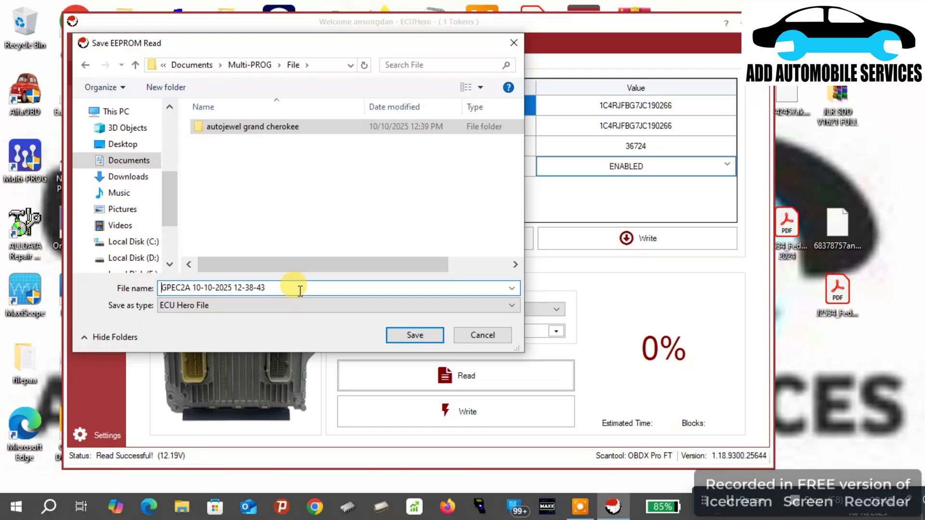
pyautogui.write('2')
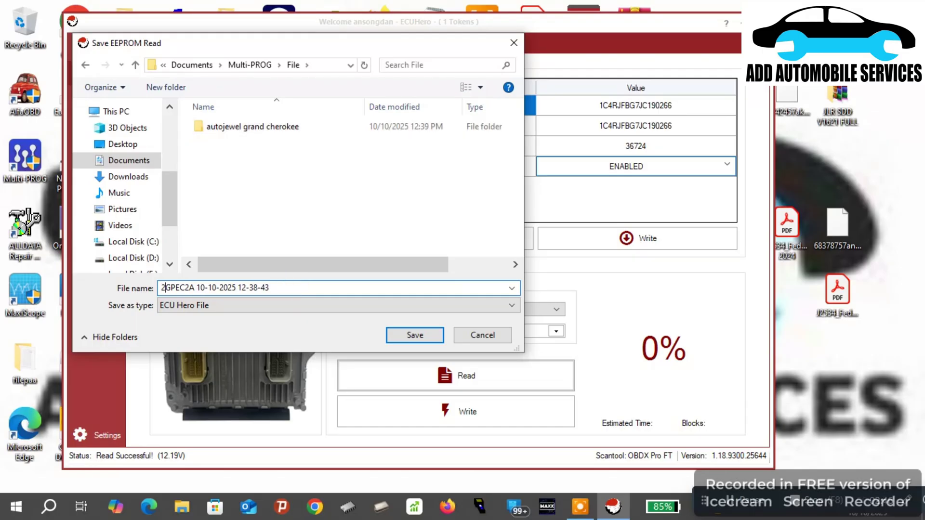
pyautogui.press('BackSpace')
pyautogui.write('don')
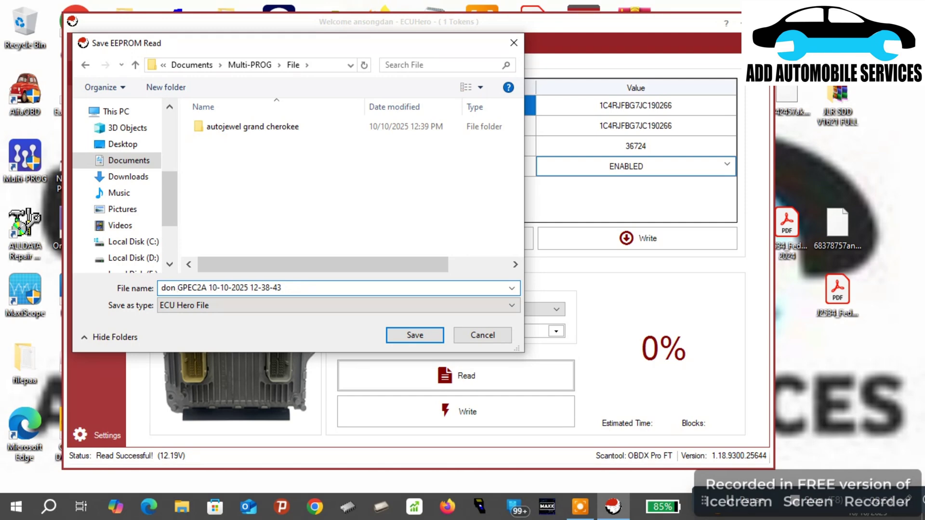
pyautogui.write(' ecu')
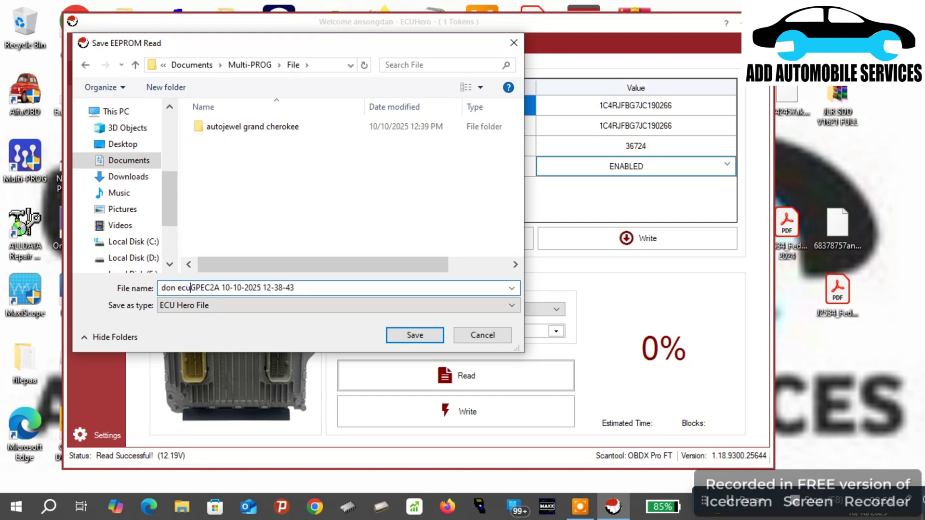
# Save the EEPROM backup, switch Flashing Type to Flash Memory, and dismiss the failed options read
pyautogui.click(404, 335)
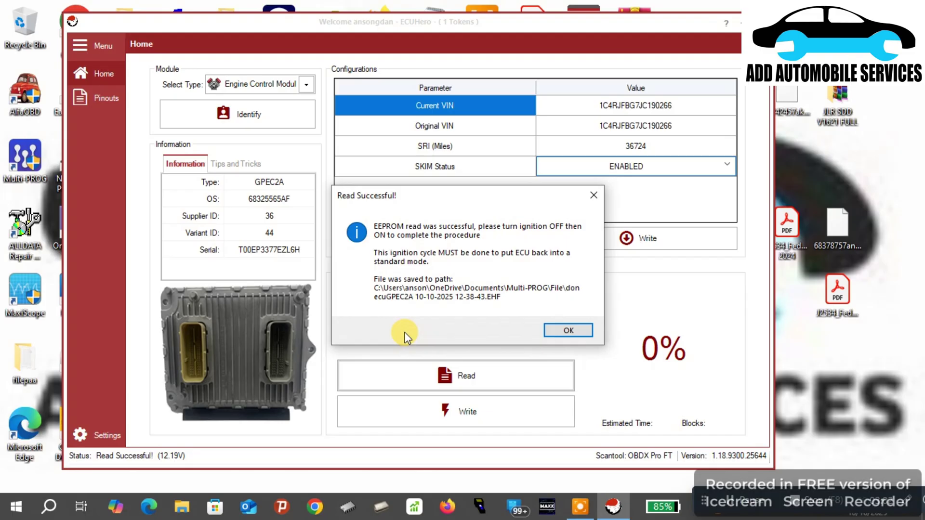
pyautogui.click(569, 331)
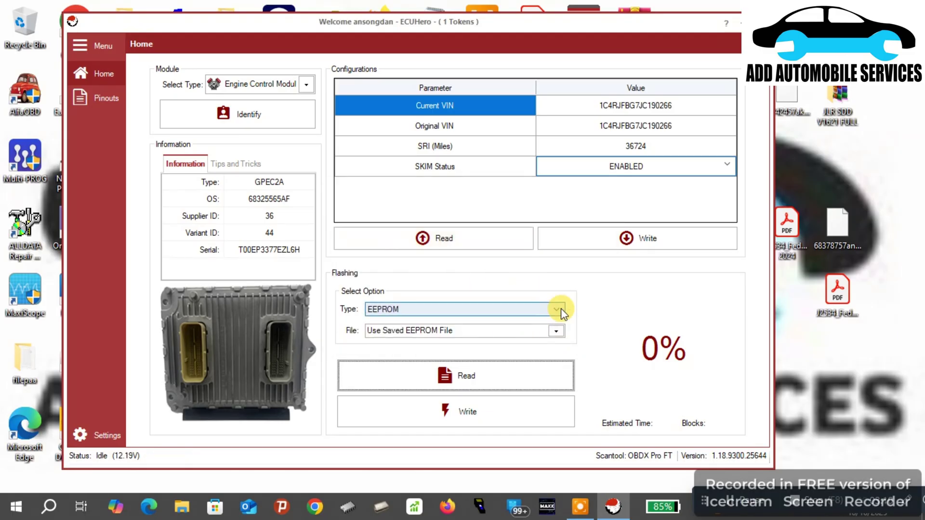
pyautogui.click(553, 311)
pyautogui.click(518, 319)
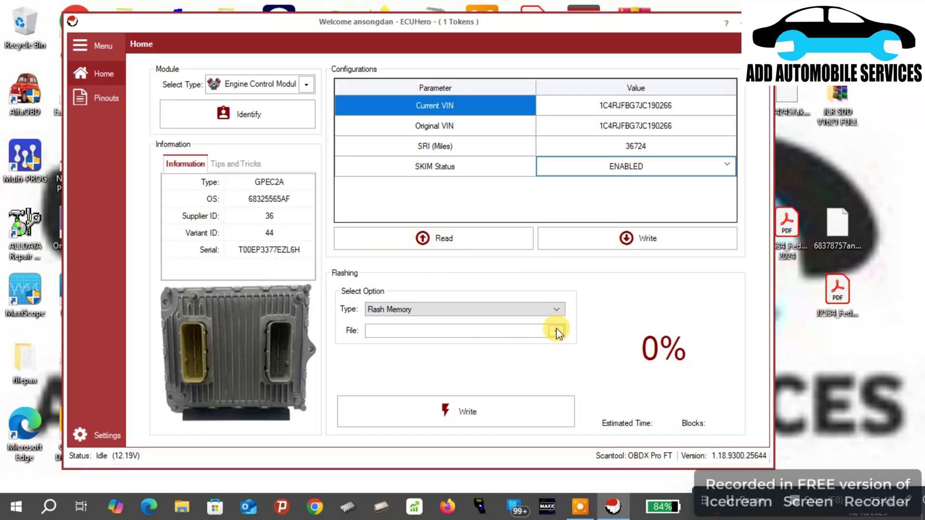
pyautogui.click(499, 240)
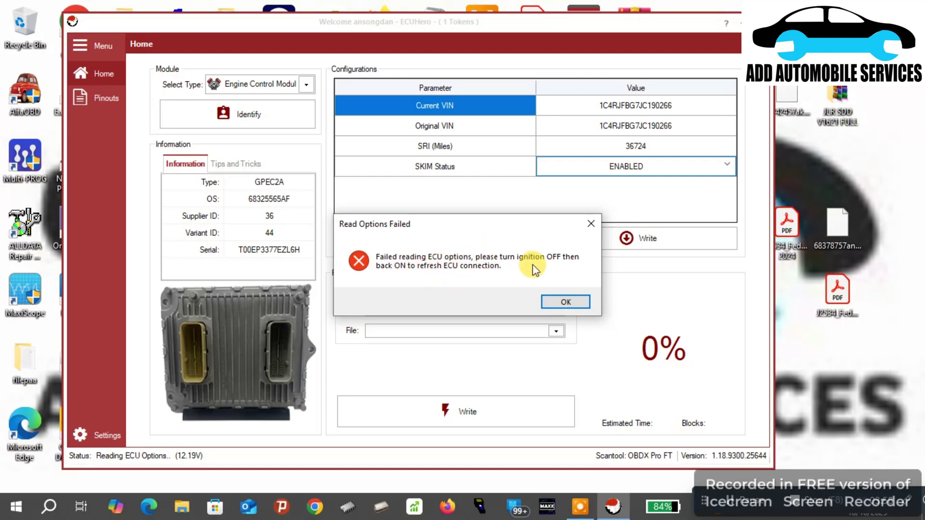
pyautogui.click(564, 301)
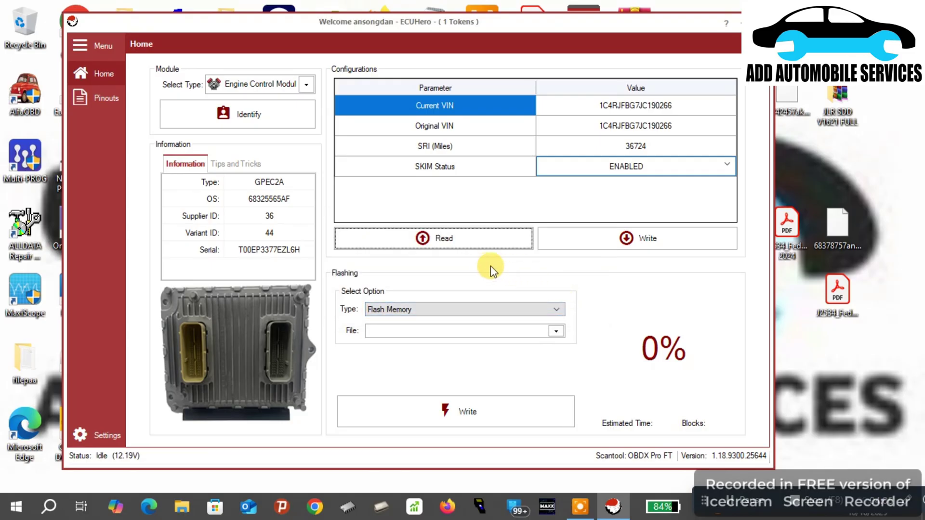
# Retry the options read, re-identify the GPEC2A ECU, and reselect Flash Memory as the flashing type
pyautogui.click(470, 240)
pyautogui.click(249, 111)
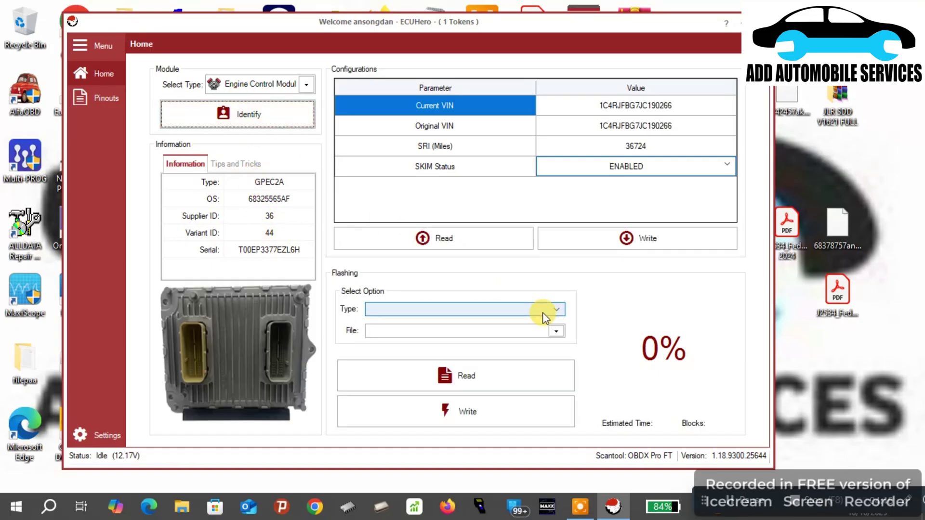
pyautogui.click(542, 312)
pyautogui.click(522, 315)
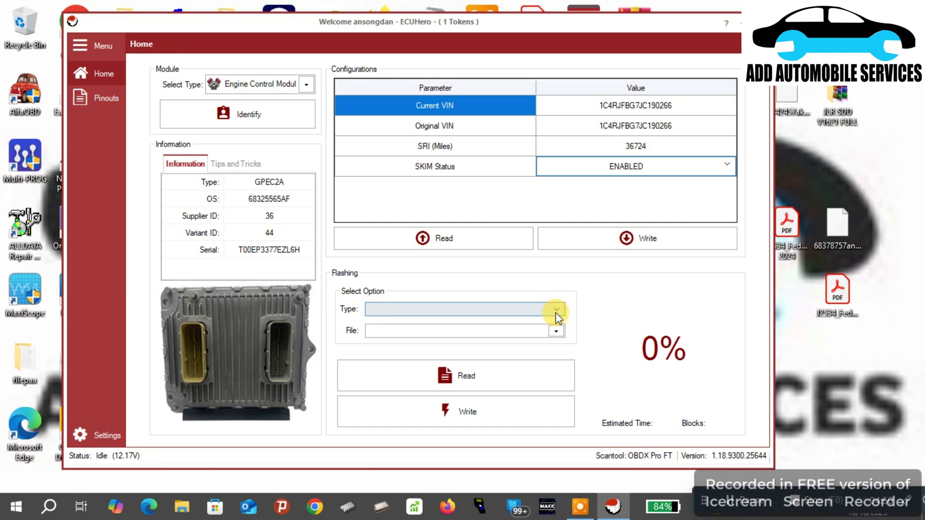
pyautogui.click(555, 312)
pyautogui.click(513, 321)
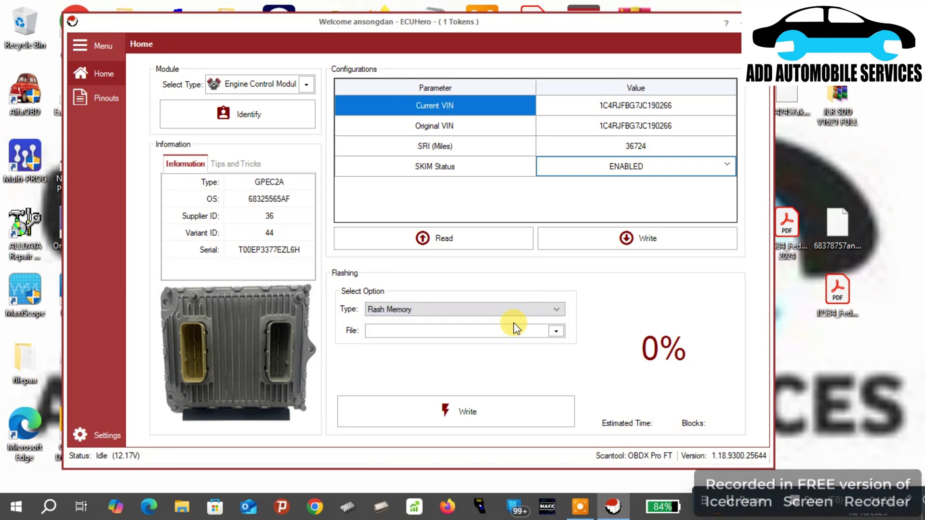
# Enter the ECU's OS number 68325565af as the flash file name
pyautogui.click(555, 328)
pyautogui.click(272, 198)
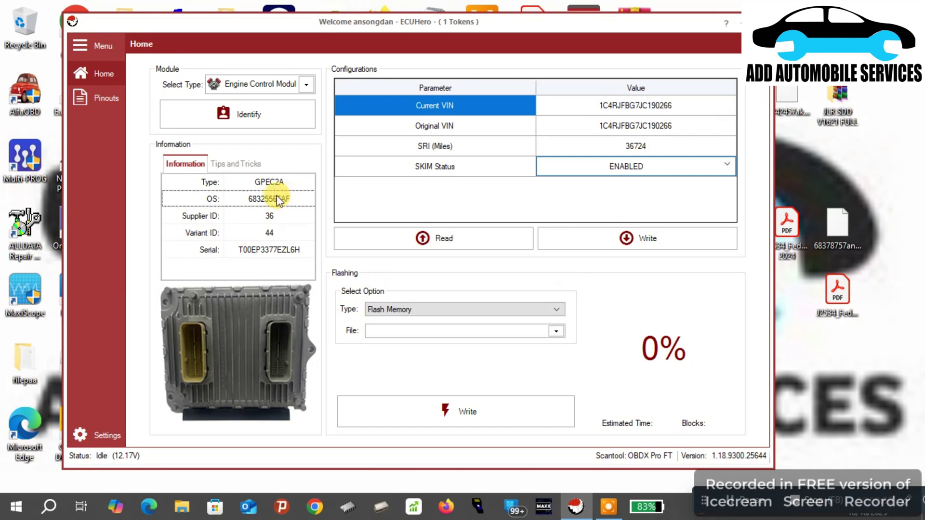
pyautogui.click(429, 330)
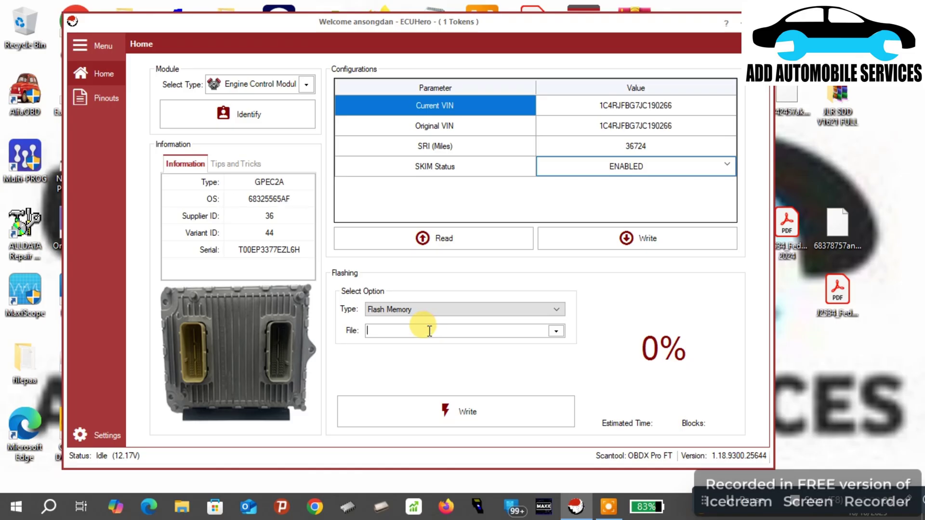
pyautogui.write('68325')
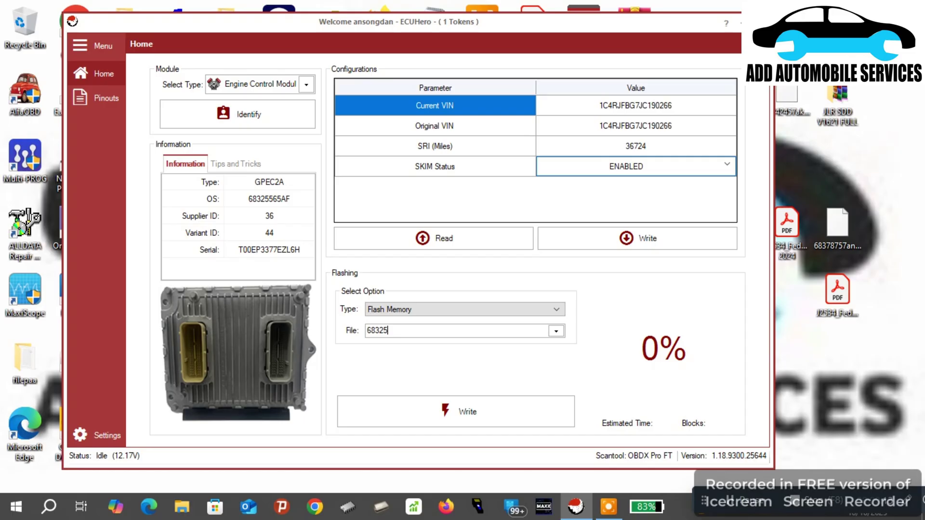
pyautogui.write('565af')
# Trim the name to 68325565, pick flash file 68325565ai, and identify the ECU
pyautogui.click(555, 330)
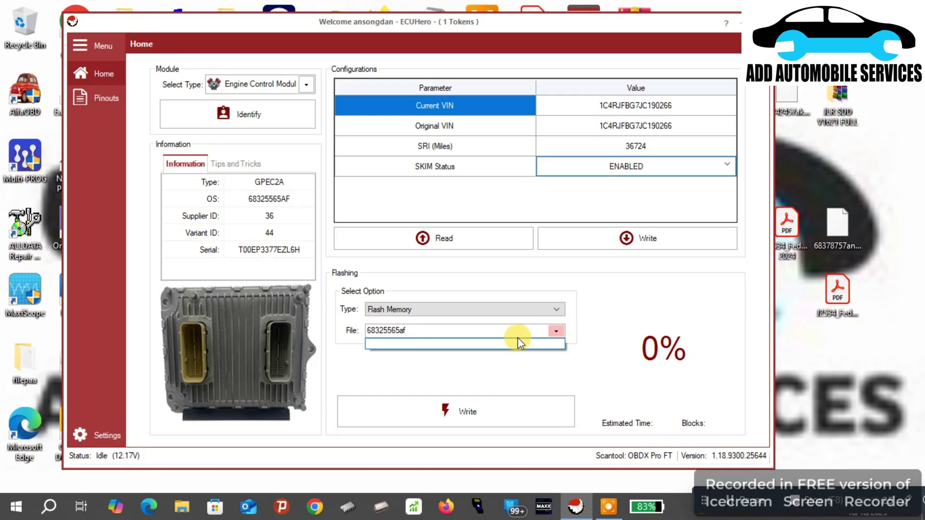
pyautogui.click(512, 323)
pyautogui.press('BackSpace')
pyautogui.press('BackSpace')
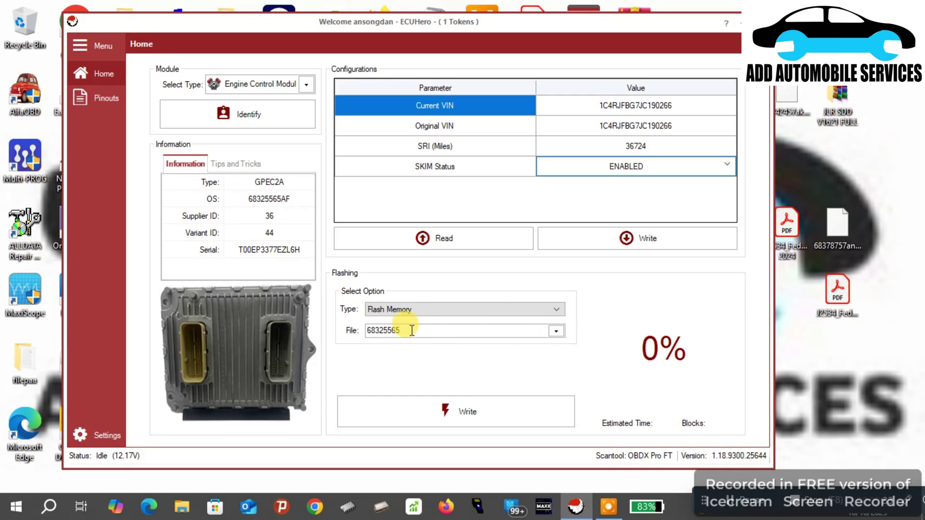
pyautogui.doubleClick(398, 330)
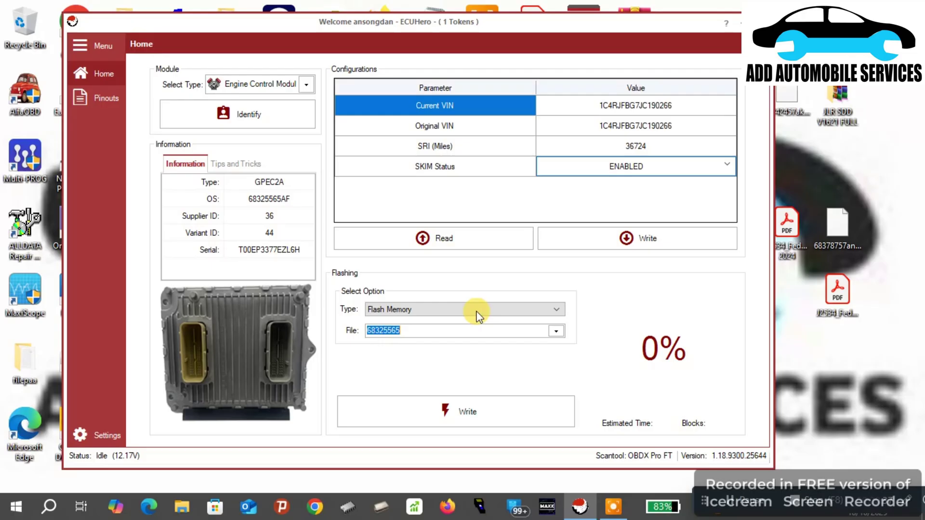
pyautogui.click(555, 331)
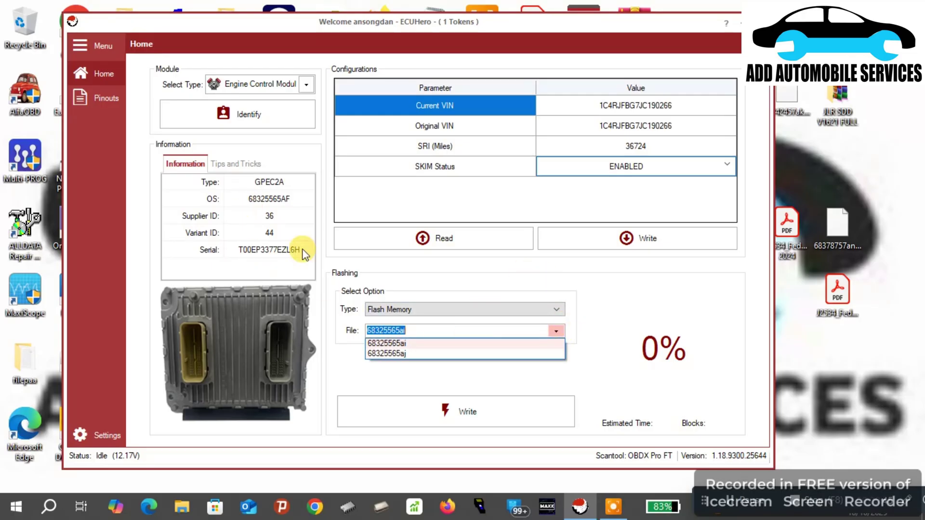
pyautogui.click(755, 501)
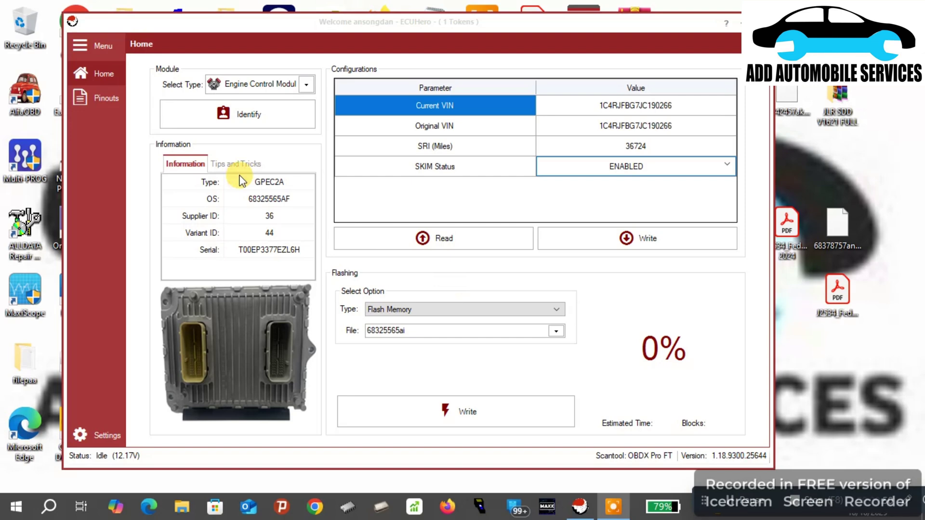
pyautogui.click(225, 111)
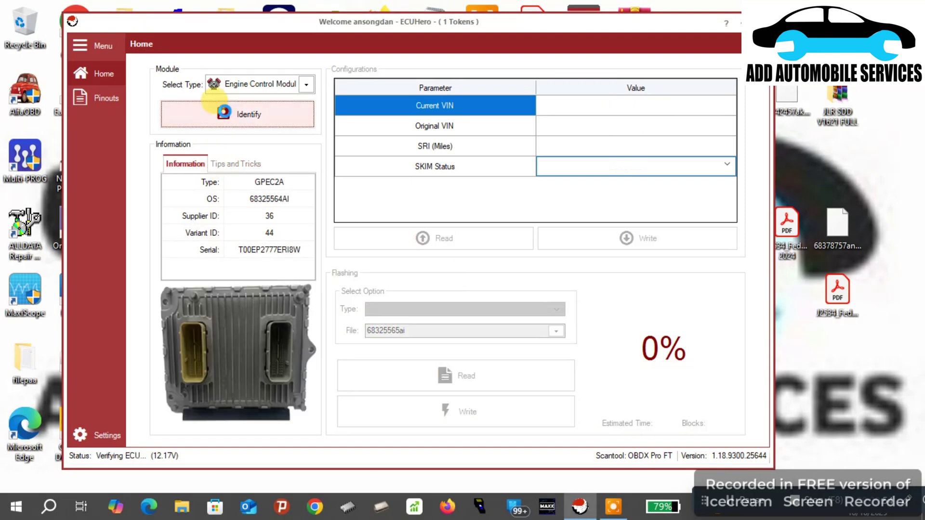
# Approve licensing with the last token so the ECU identifies with mileage 51396
pyautogui.click(465, 330)
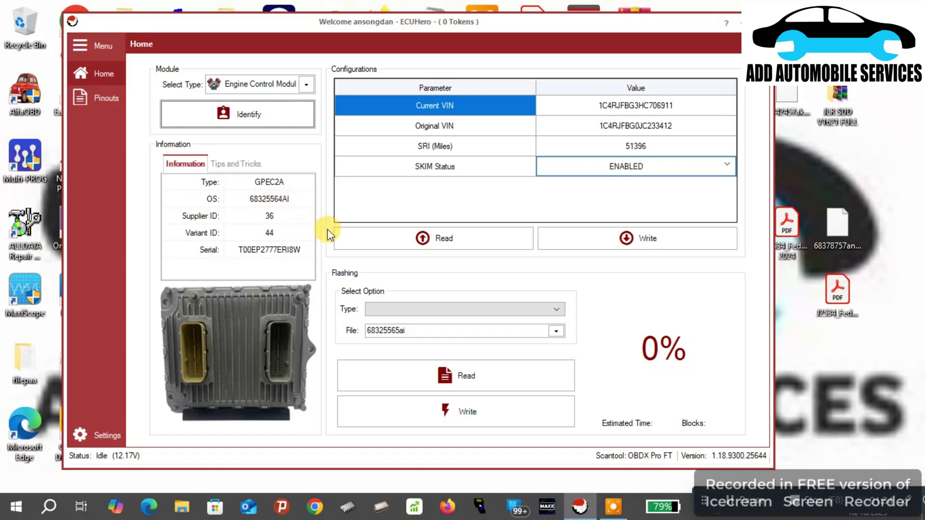
# Set Flashing Type to EEPROM and read this ECU's EEPROM
pyautogui.click(551, 311)
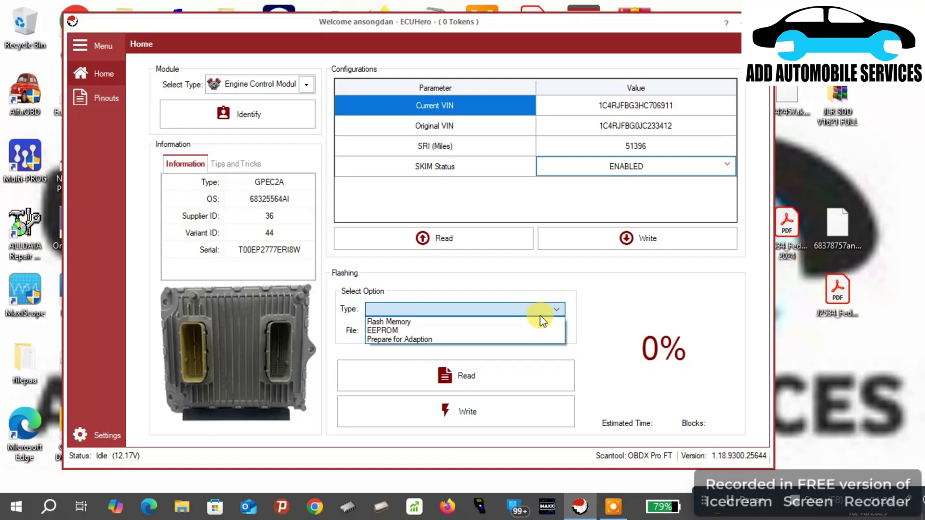
pyautogui.click(502, 330)
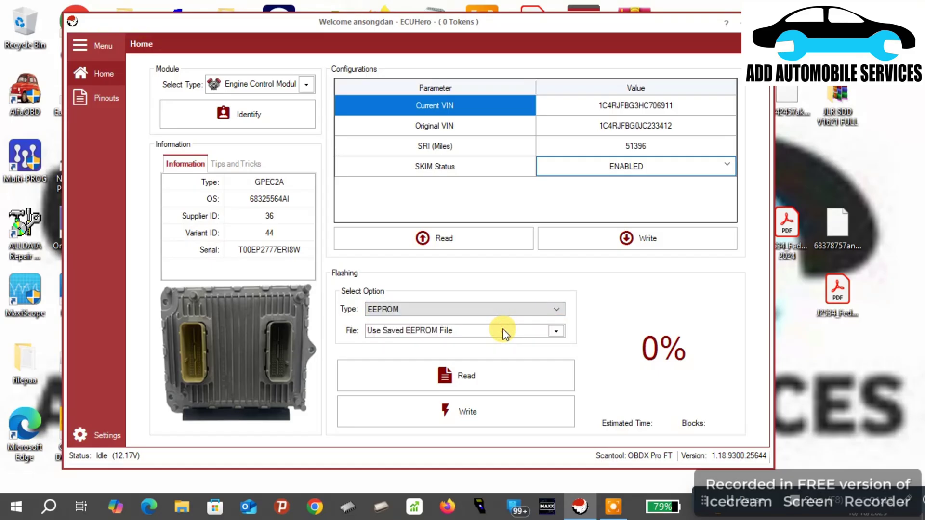
pyautogui.click(497, 377)
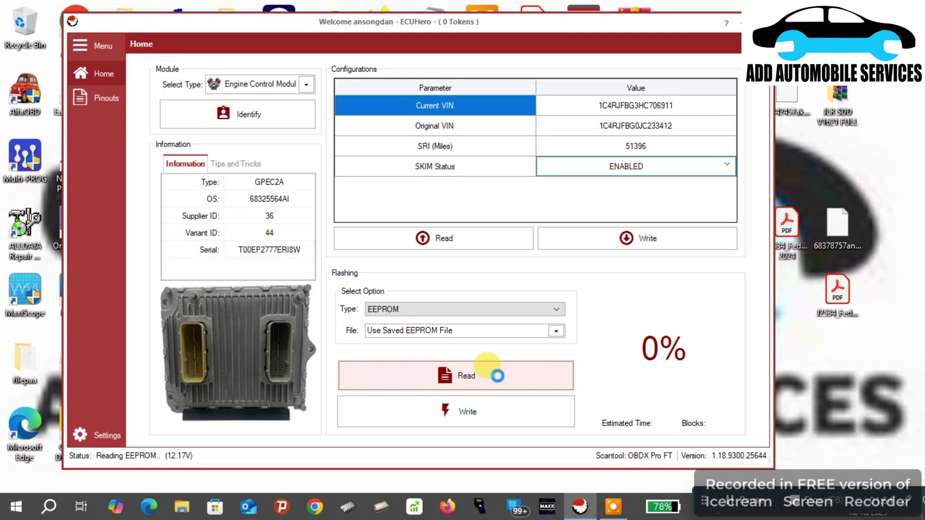
pyautogui.click(160, 287)
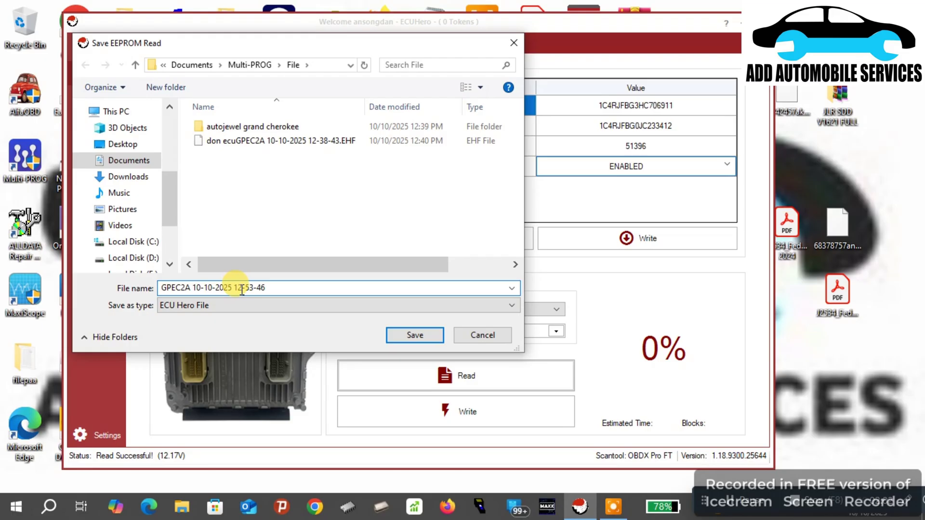
pyautogui.write('don')
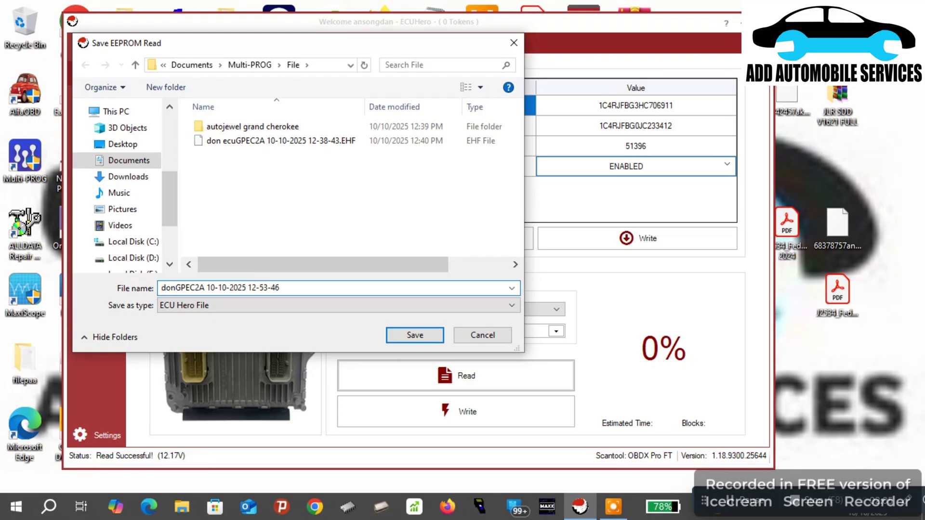
pyautogui.write('don')
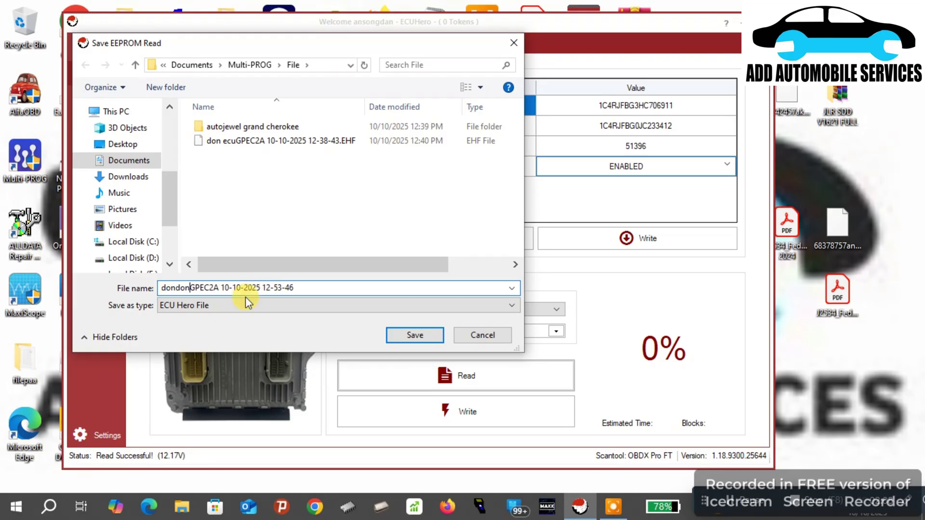
pyautogui.click(420, 335)
pyautogui.click(609, 331)
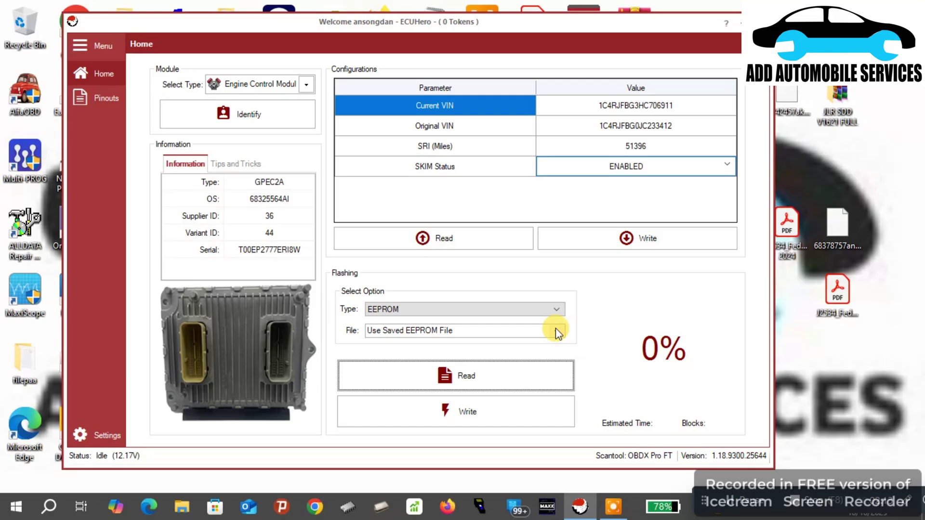
pyautogui.click(558, 332)
pyautogui.click(557, 332)
# Attempt writing the 12-38-43 GPEC2A EEPROM backup and dismiss the ECU-mismatch refusal
pyautogui.click(487, 337)
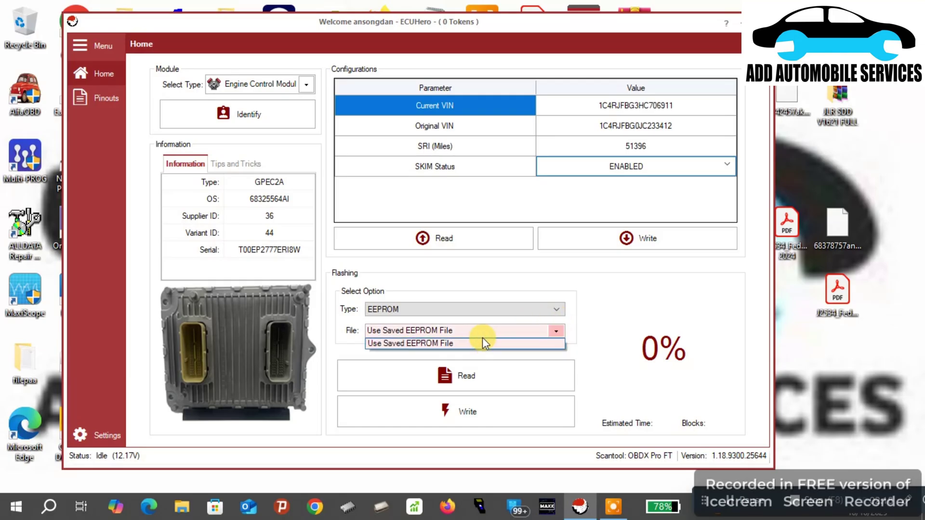
pyautogui.click(475, 343)
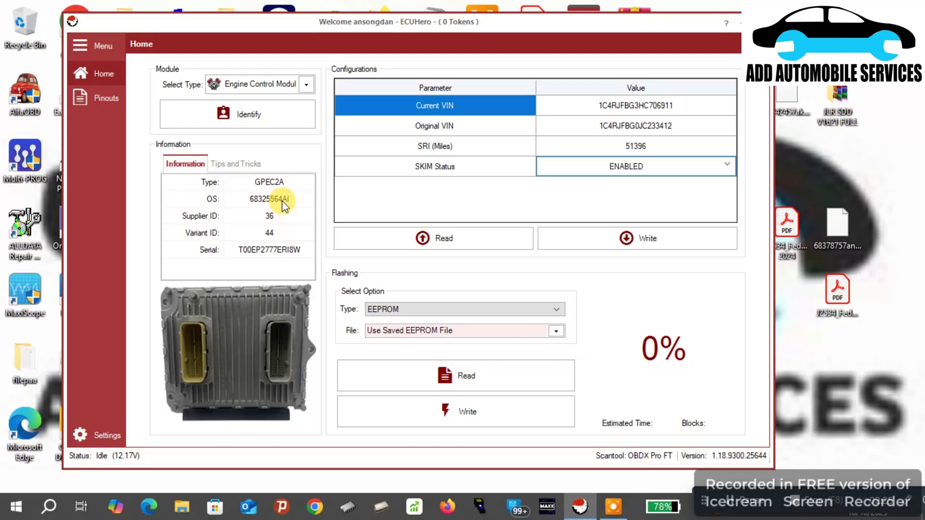
pyautogui.click(501, 409)
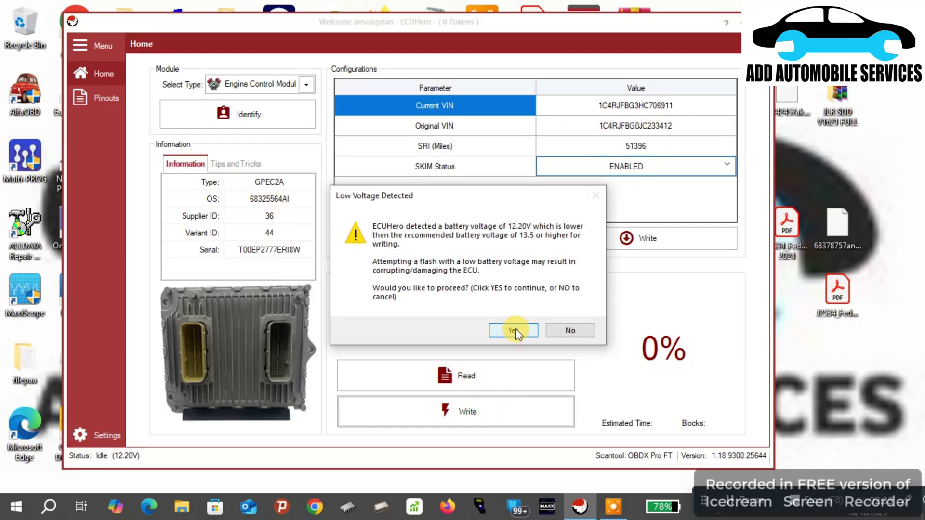
pyautogui.click(515, 328)
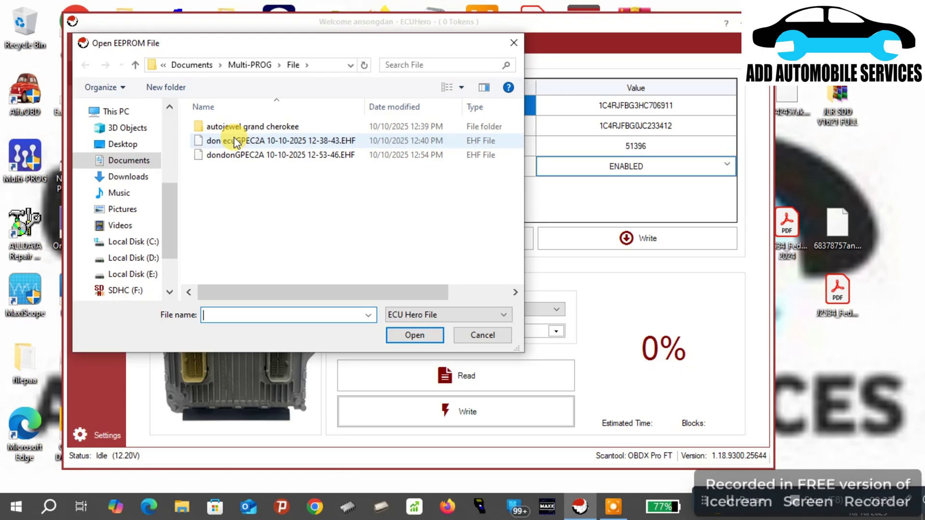
pyautogui.click(233, 141)
pyautogui.click(399, 338)
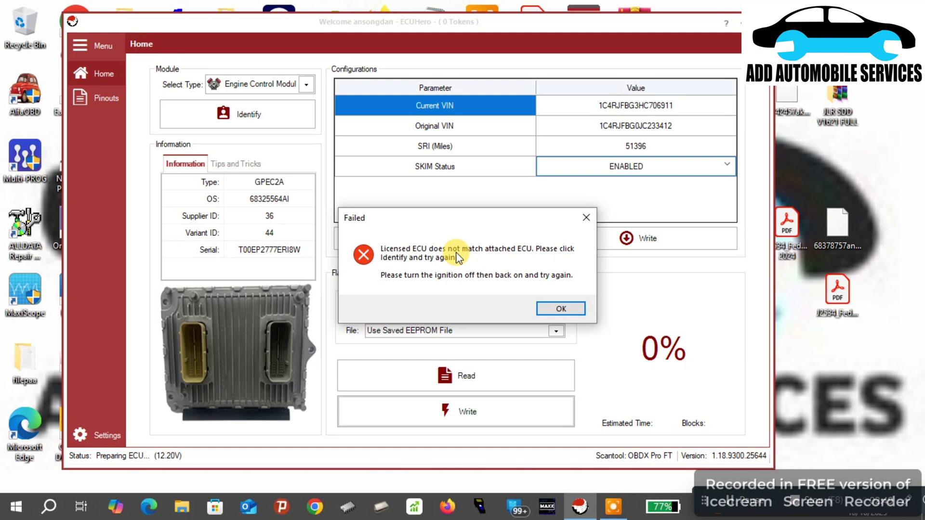
pyautogui.click(561, 309)
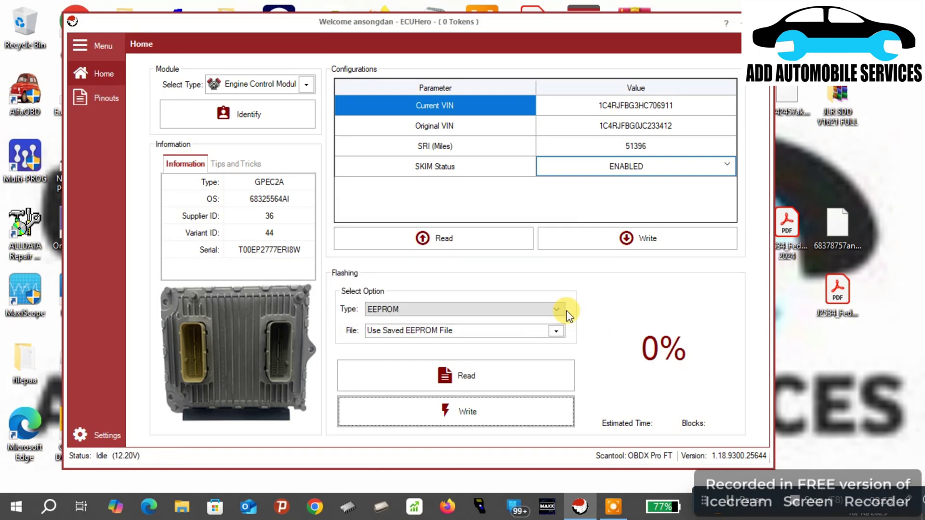
# Re-identify the ECU and dismiss the recovery-state warning requiring a Flash Memory write
pyautogui.click(224, 113)
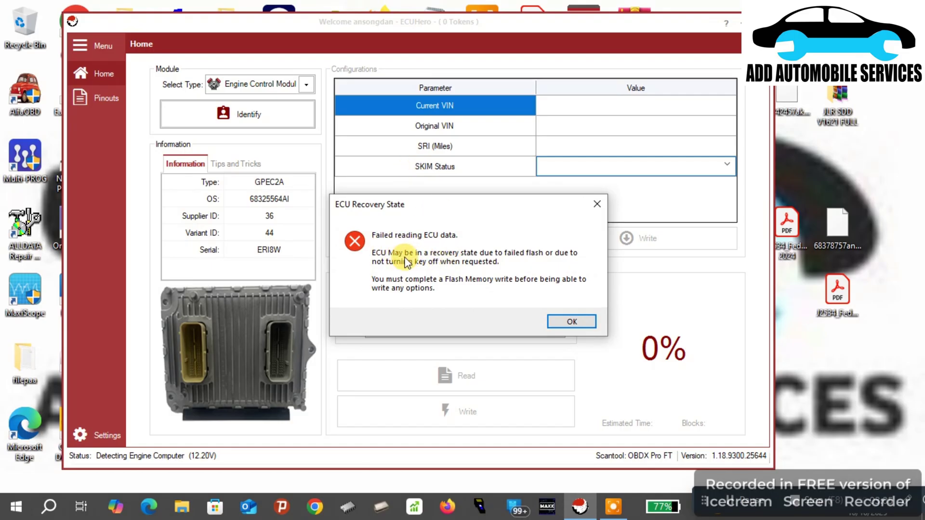
pyautogui.click(570, 322)
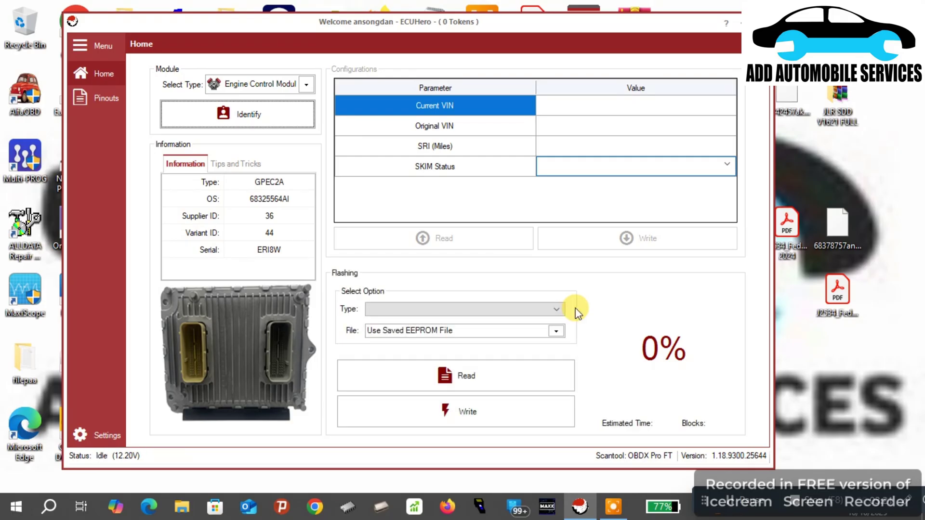
# Try a Prepare for Adaption write with file 68325565, then dismiss the file-unavailable message
pyautogui.click(557, 309)
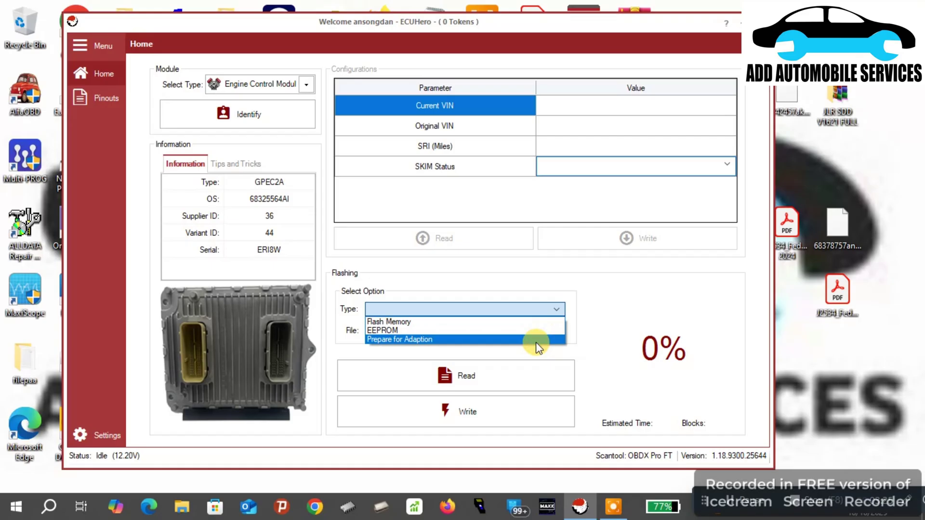
pyautogui.click(535, 342)
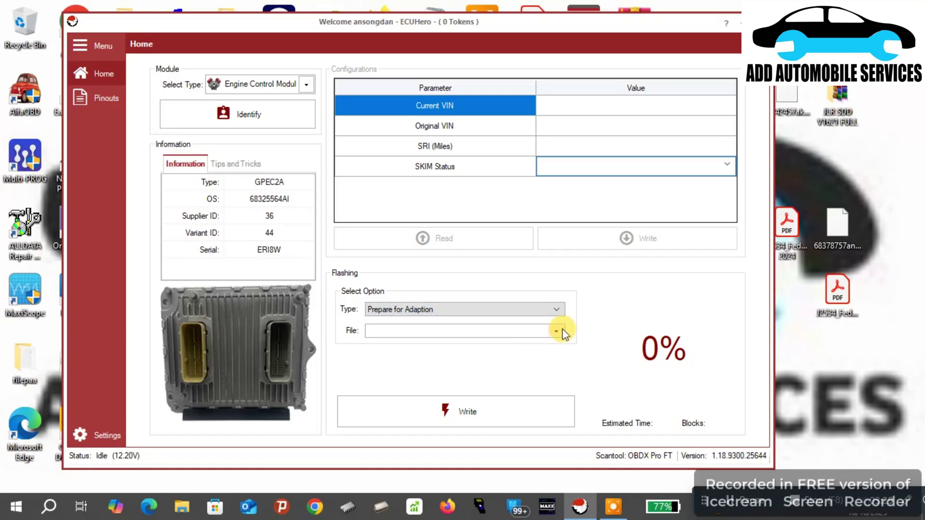
pyautogui.click(494, 331)
pyautogui.write('68325565')
pyautogui.click(512, 406)
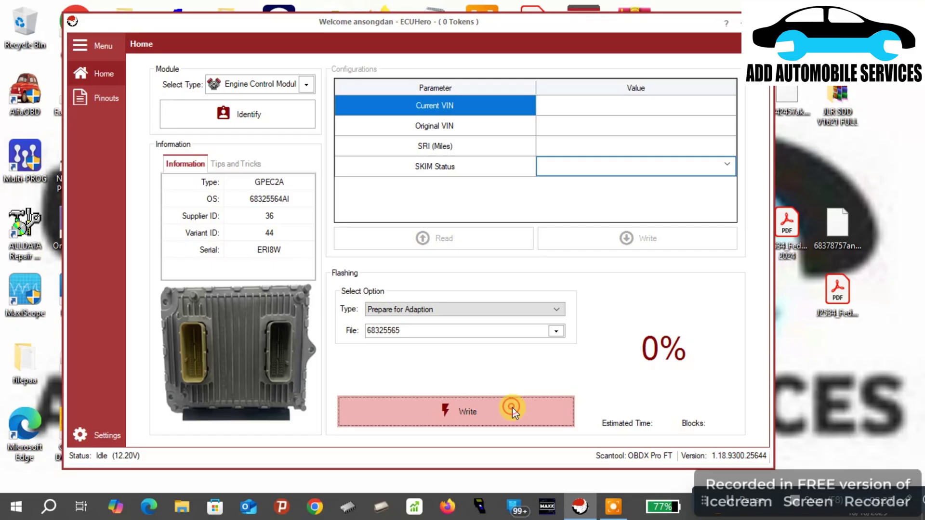
pyautogui.click(512, 331)
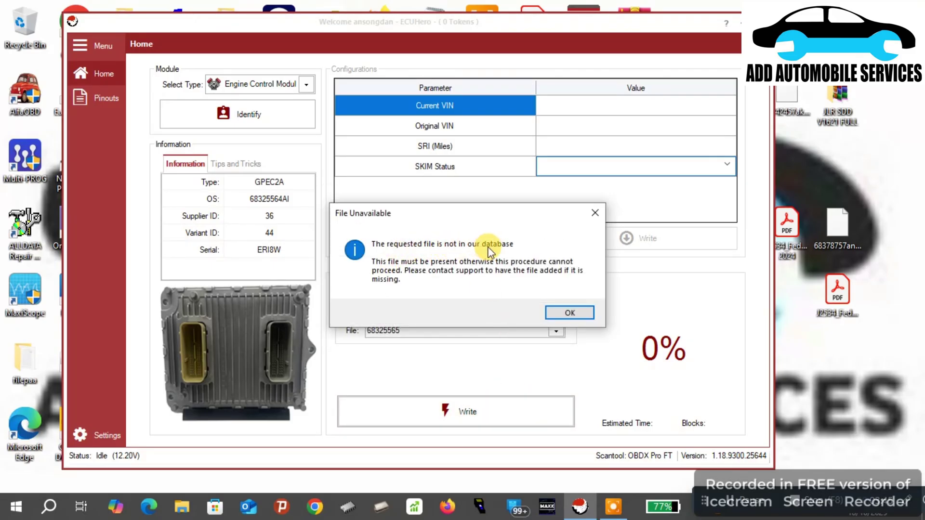
pyautogui.click(573, 311)
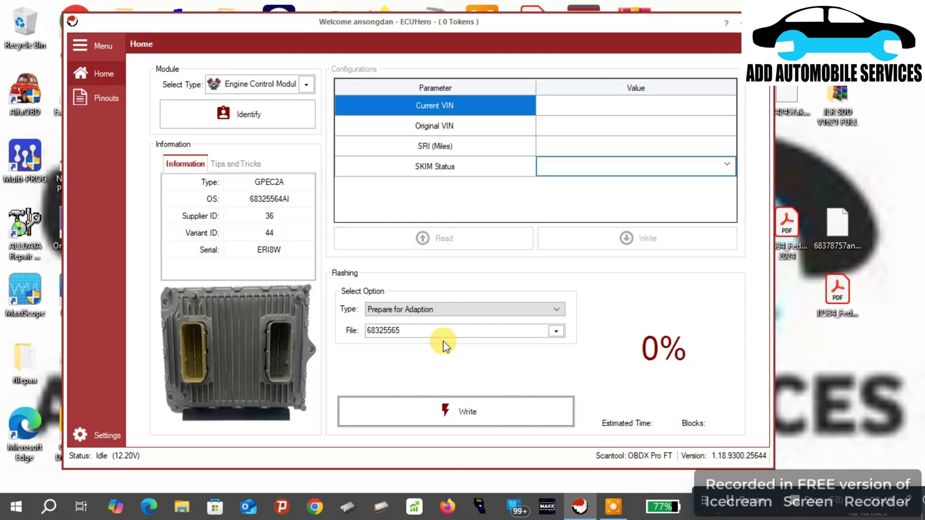
# Retry the write with flash file 68325565aj, then dismiss the serial-read error
pyautogui.click(424, 329)
pyautogui.click(557, 332)
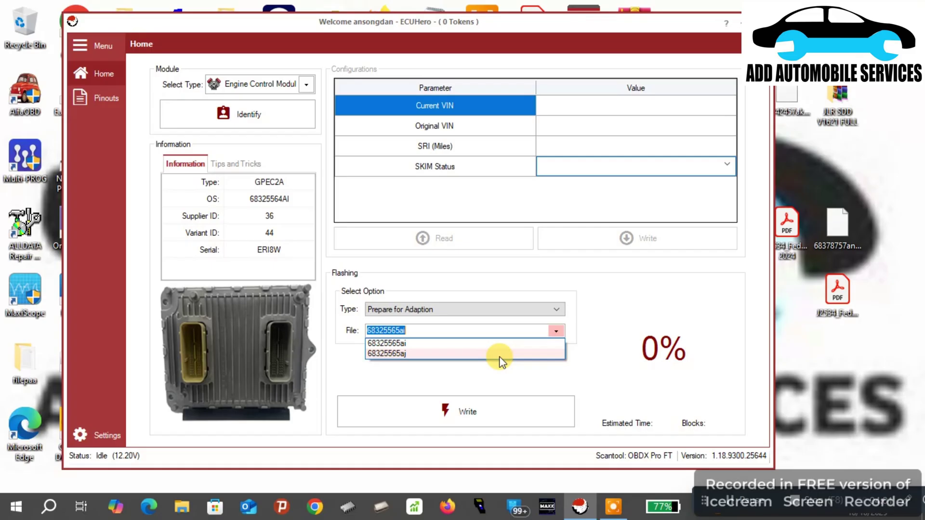
pyautogui.click(499, 358)
pyautogui.click(469, 413)
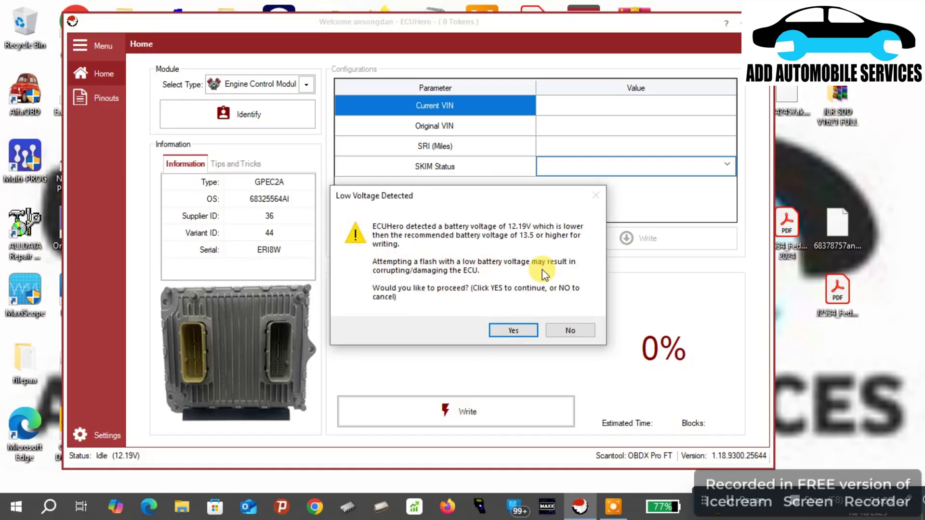
pyautogui.click(514, 330)
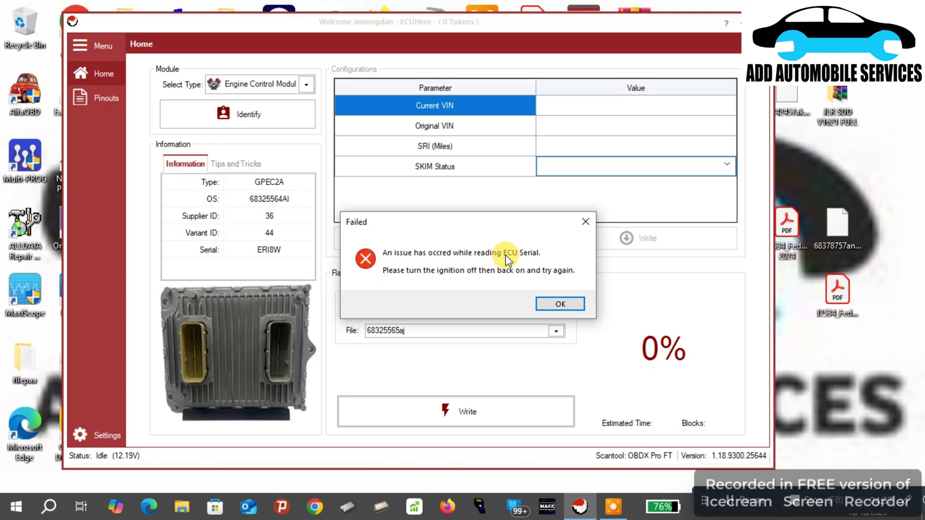
pyautogui.click(559, 303)
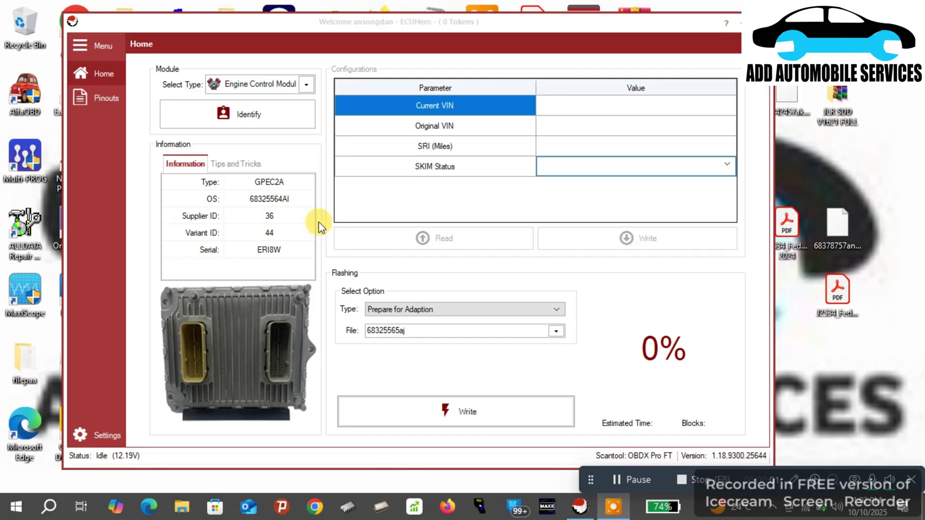
# Identify the ECU, then write the saved GPEC2A EEPROM file, using type EEPROM, and acknowledge success
pyautogui.click(274, 124)
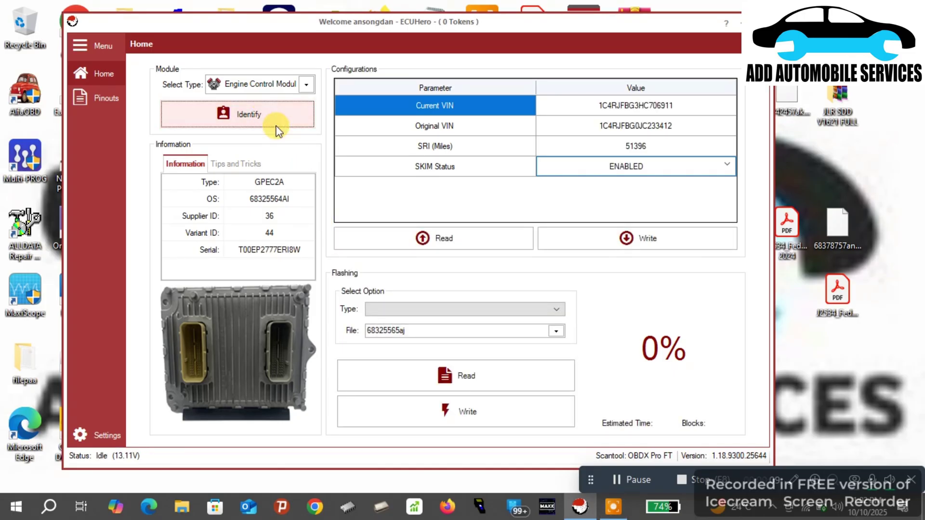
pyautogui.click(438, 311)
pyautogui.click(429, 330)
pyautogui.click(438, 331)
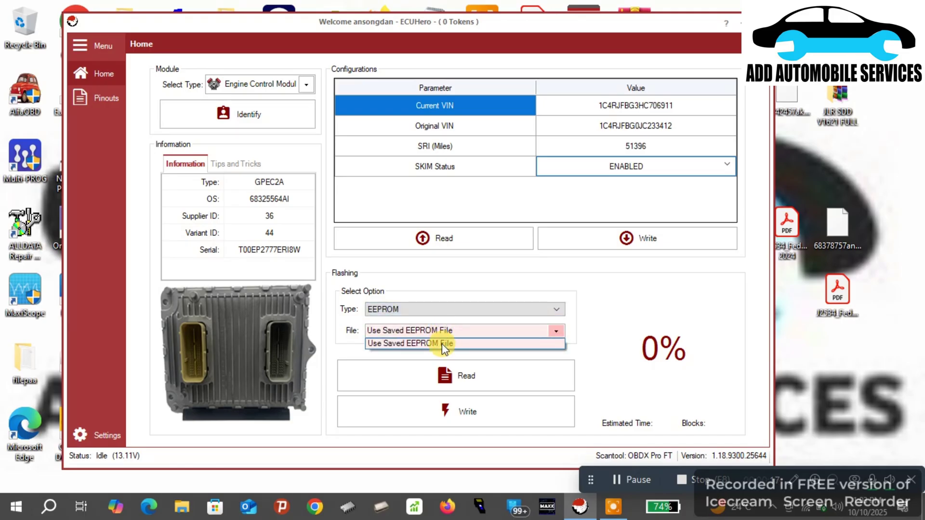
pyautogui.click(443, 343)
pyautogui.click(458, 412)
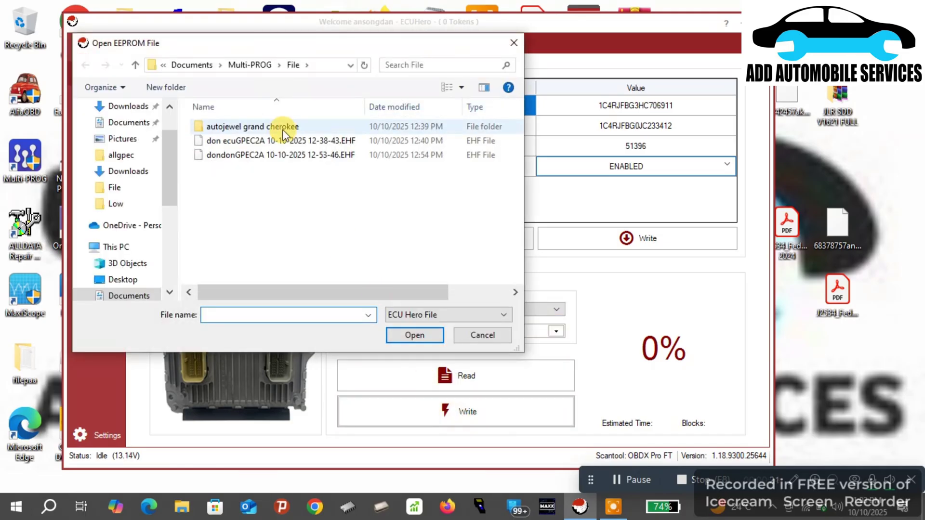
pyautogui.click(281, 141)
pyautogui.click(425, 333)
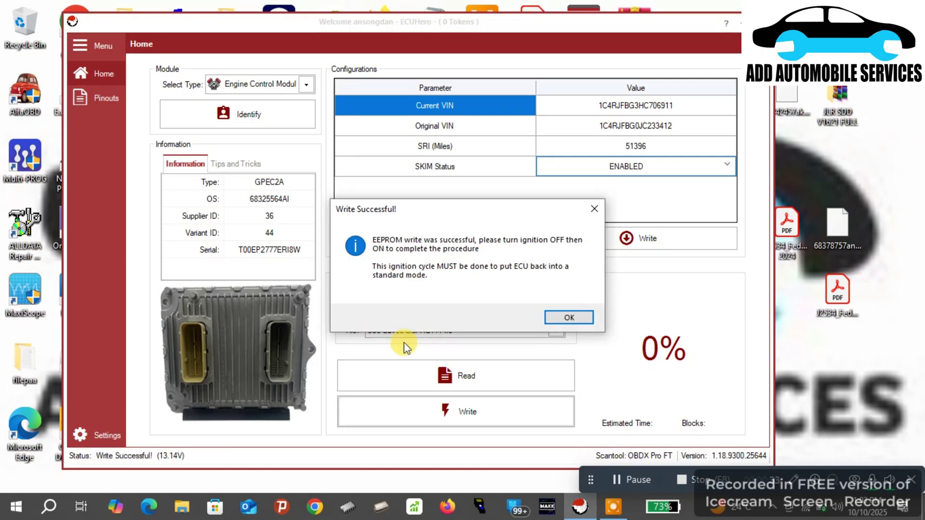
pyautogui.click(576, 319)
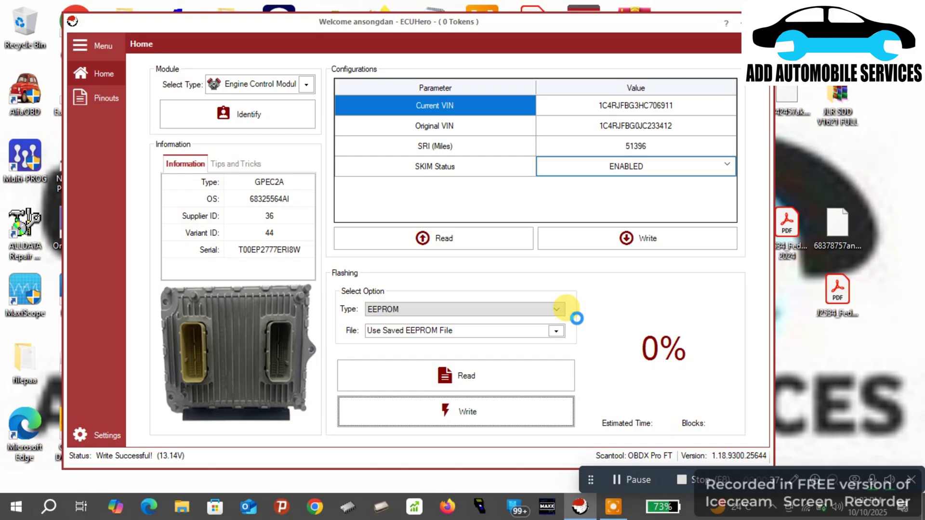
# Repeat identify with type Flash Memory, dismissing recovery warnings, until VIN and 36724 miles load
pyautogui.click(272, 102)
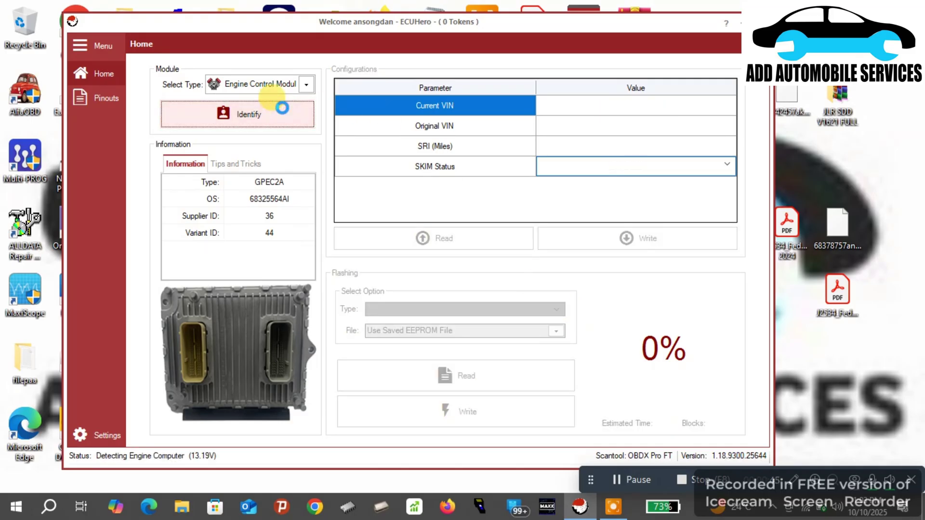
pyautogui.click(578, 322)
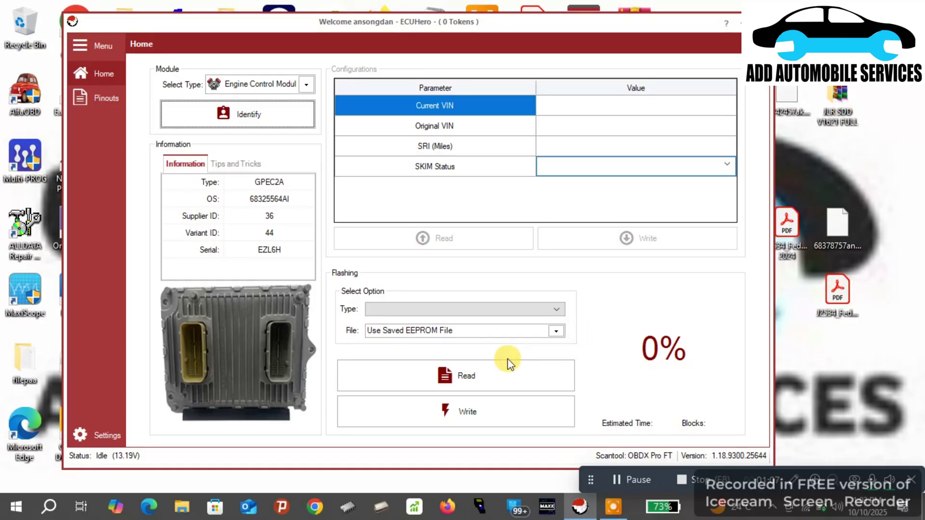
pyautogui.click(441, 309)
pyautogui.click(428, 322)
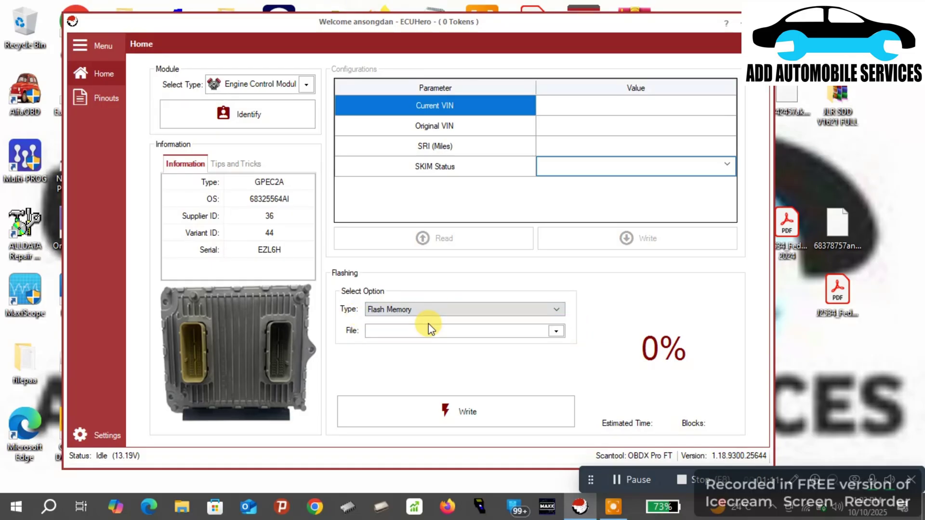
pyautogui.click(230, 113)
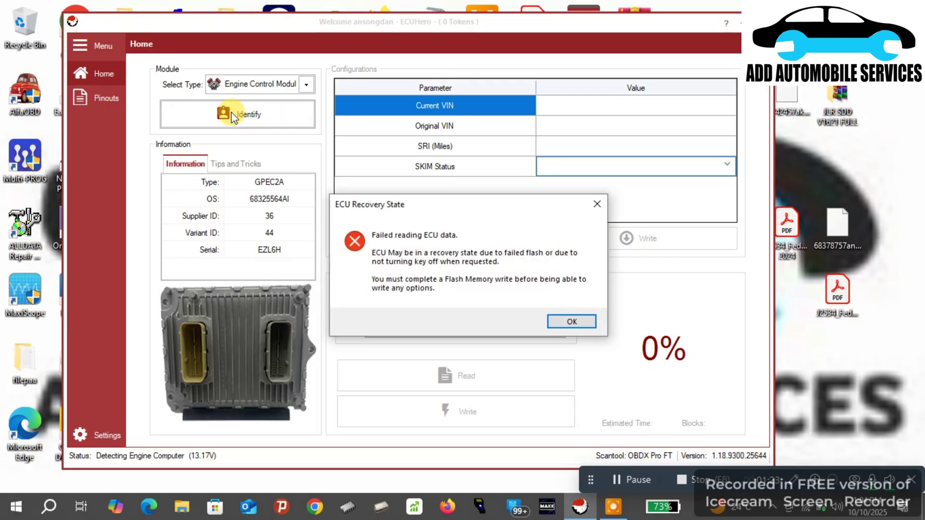
pyautogui.click(580, 320)
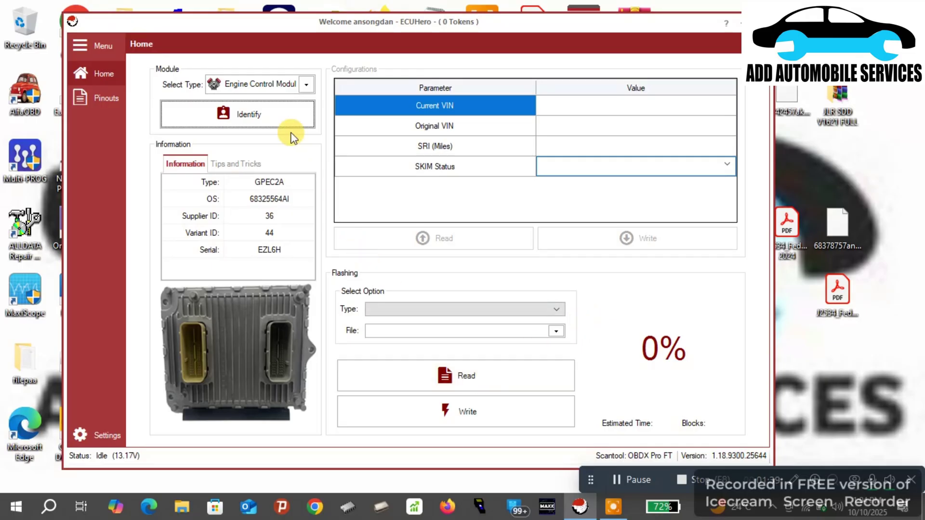
pyautogui.click(283, 120)
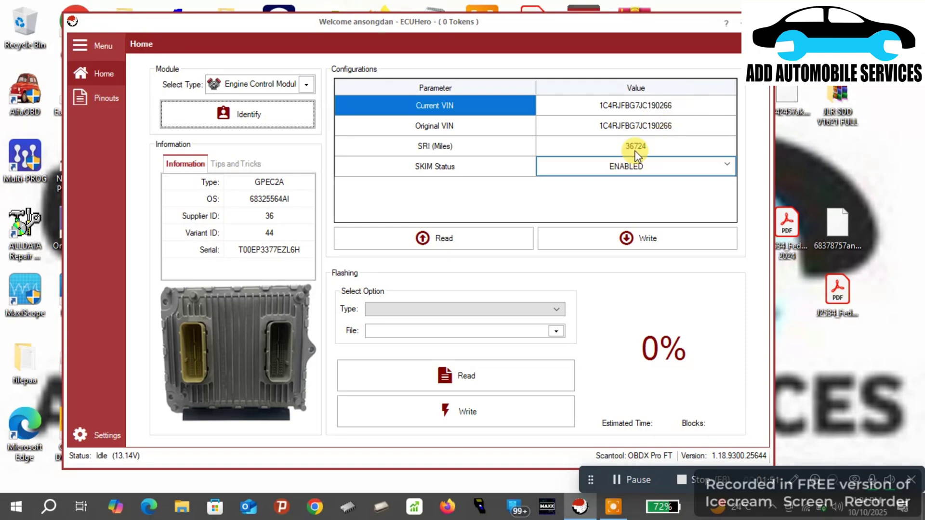
# Set type Flash Memory with operating system file 68325565aj and start the write
pyautogui.click(557, 308)
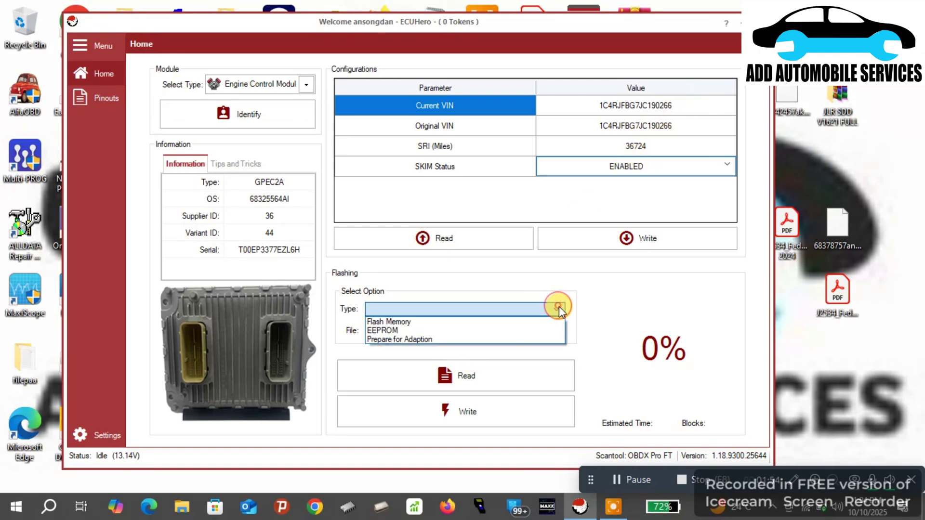
pyautogui.click(526, 322)
pyautogui.click(554, 331)
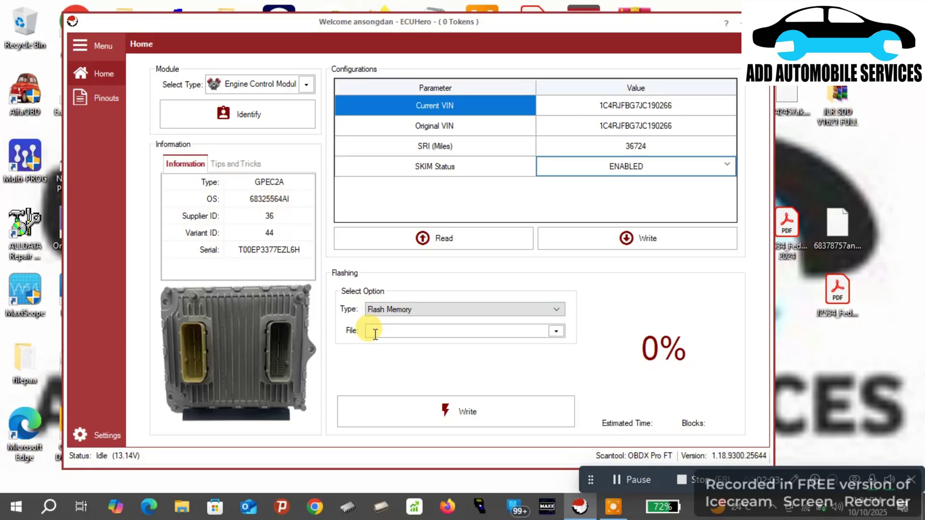
pyautogui.write('68325565')
pyautogui.click(556, 331)
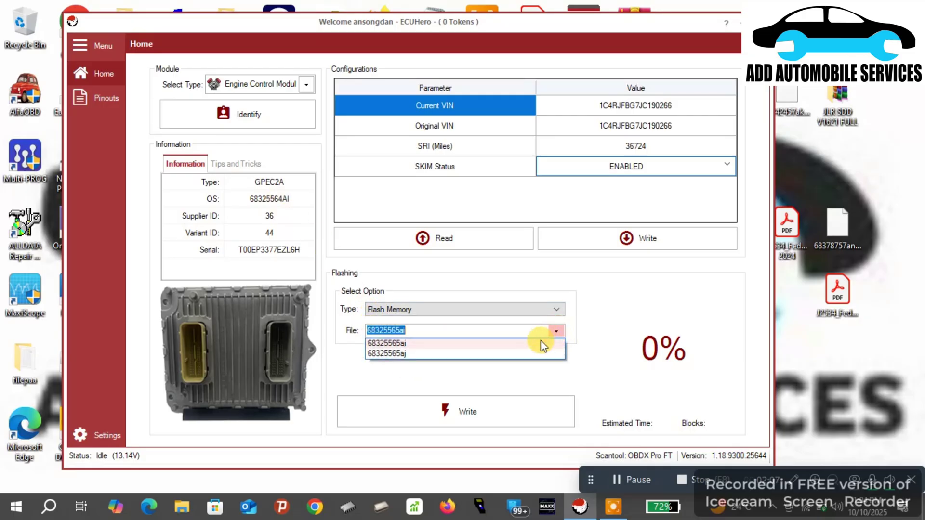
pyautogui.click(534, 354)
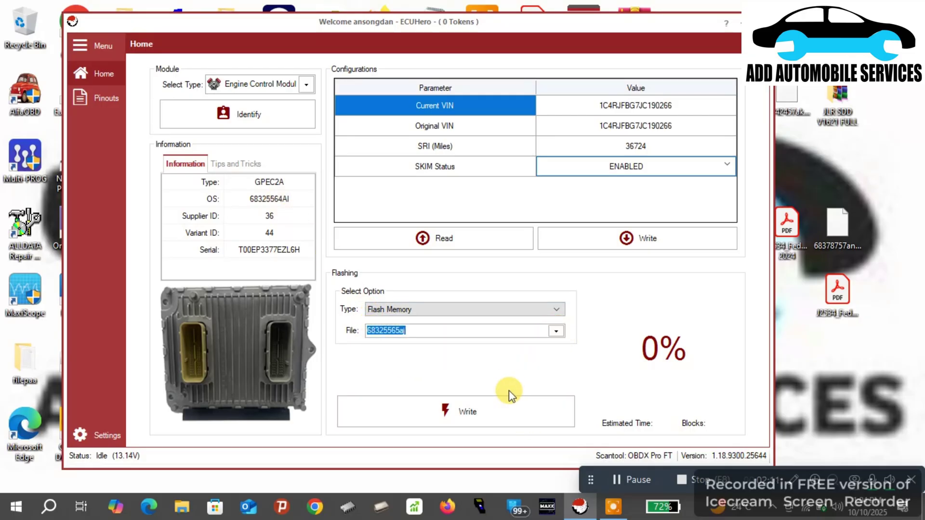
pyautogui.click(509, 414)
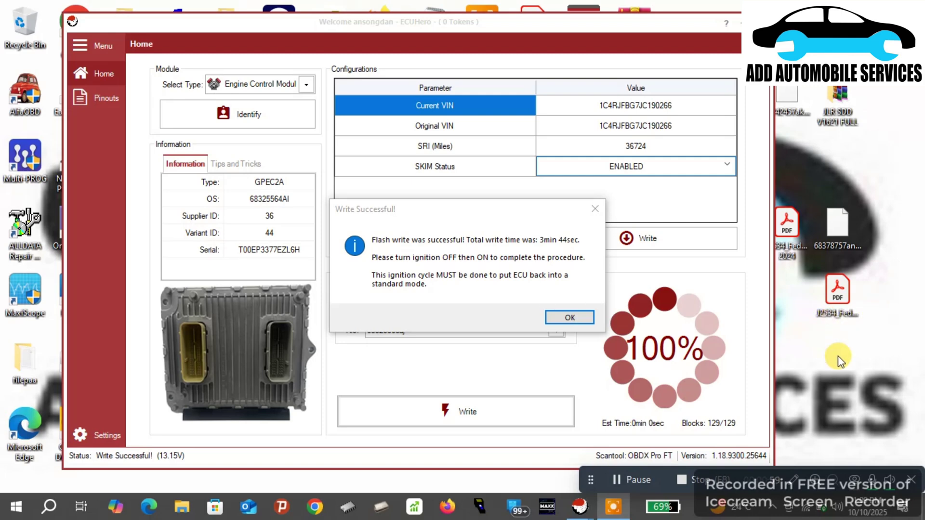
# Acknowledge the successful 129-block flash write of 68325565aj
pyautogui.click(568, 317)
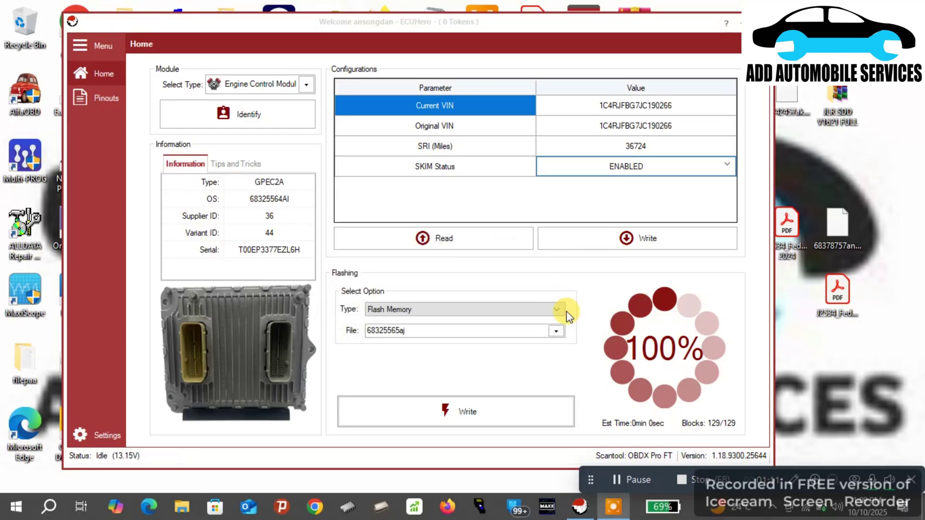
# Identify, read configurations, and identify again to confirm OS 68325565AJ with the cloned VIN
pyautogui.click(235, 116)
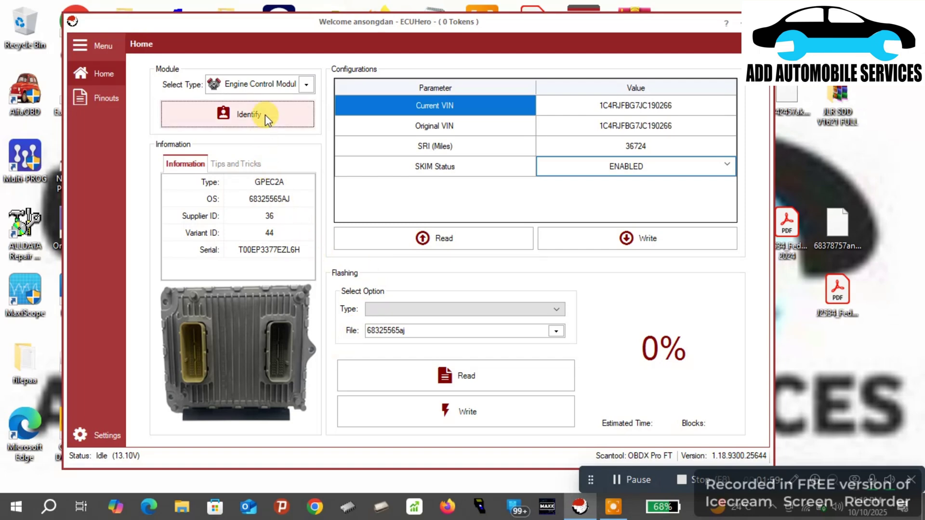
pyautogui.click(428, 247)
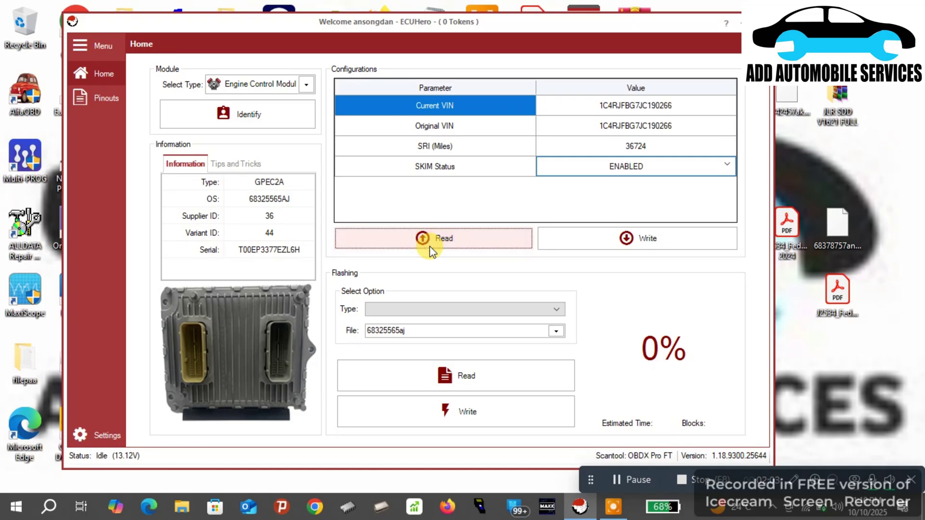
pyautogui.click(221, 112)
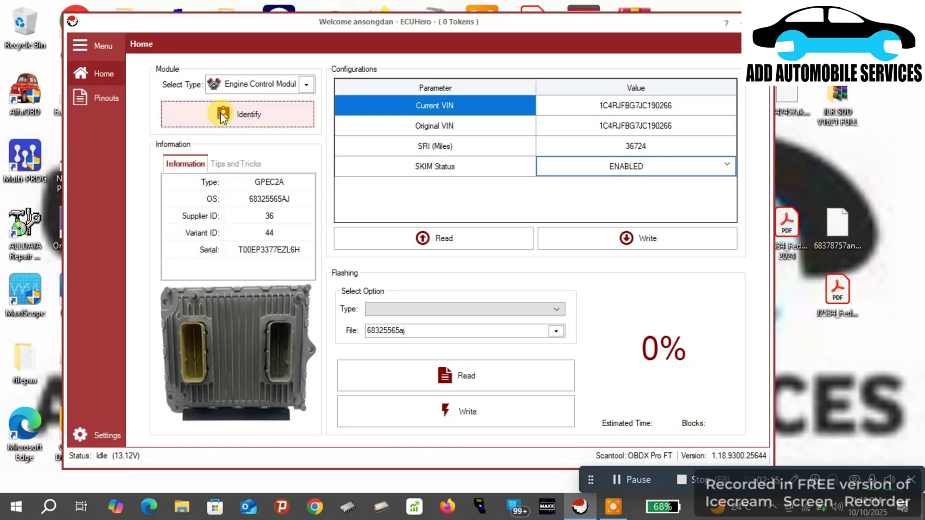
# Close ECUHero with Alt+F4, relaunch it from the desktop, and move its window into view
pyautogui.hotkey('alt', 'F4')
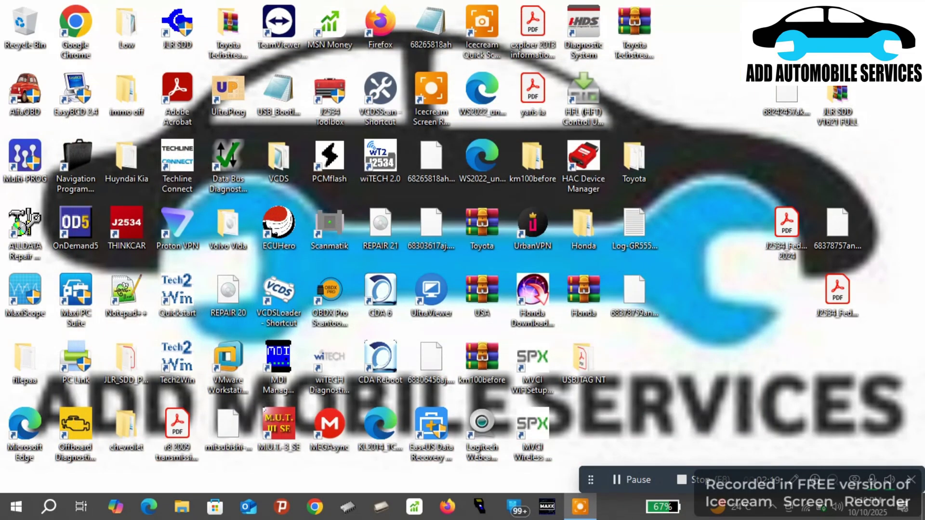
pyautogui.doubleClick(273, 233)
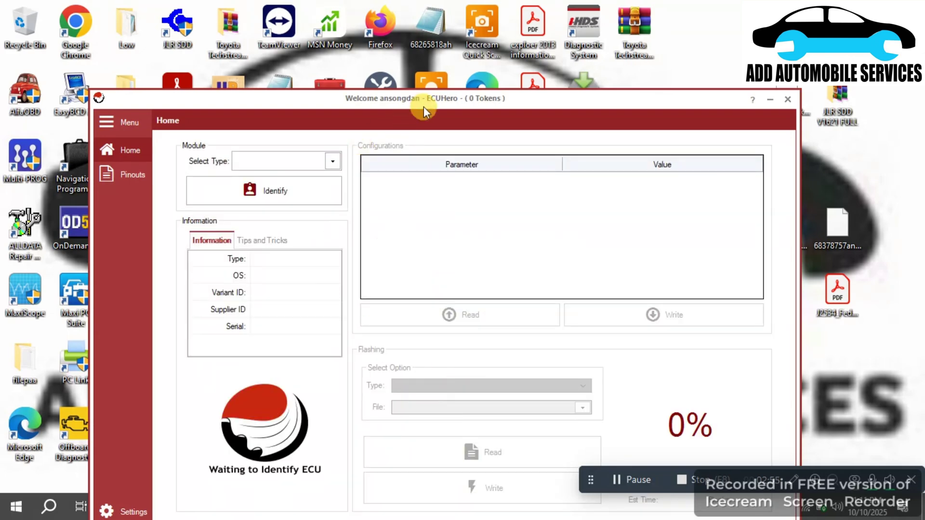
pyautogui.moveTo(423, 102); pyautogui.dragTo(406, 10)
pyautogui.click(240, 101)
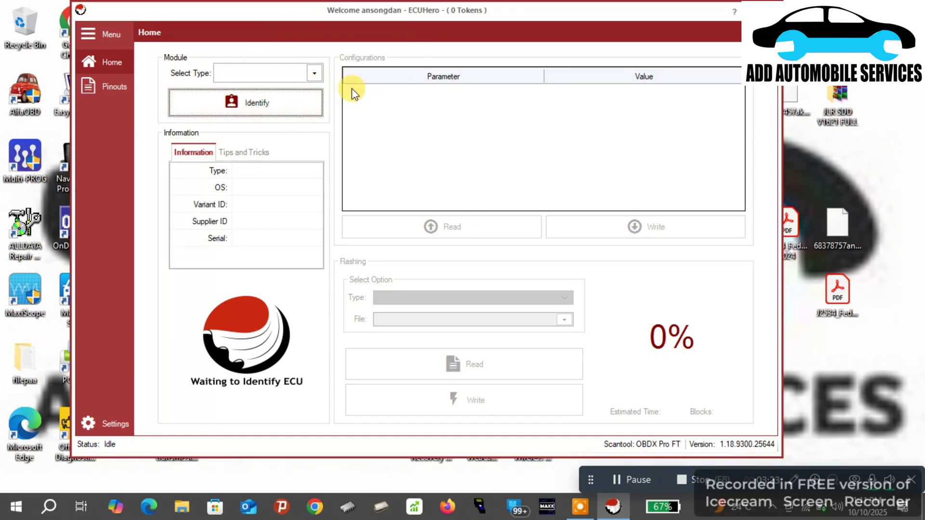
# Identify the Engine Control Module showing OS 68325565AJ and 36724 miles, then close ECUHero
pyautogui.click(314, 72)
pyautogui.click(309, 86)
pyautogui.click(294, 101)
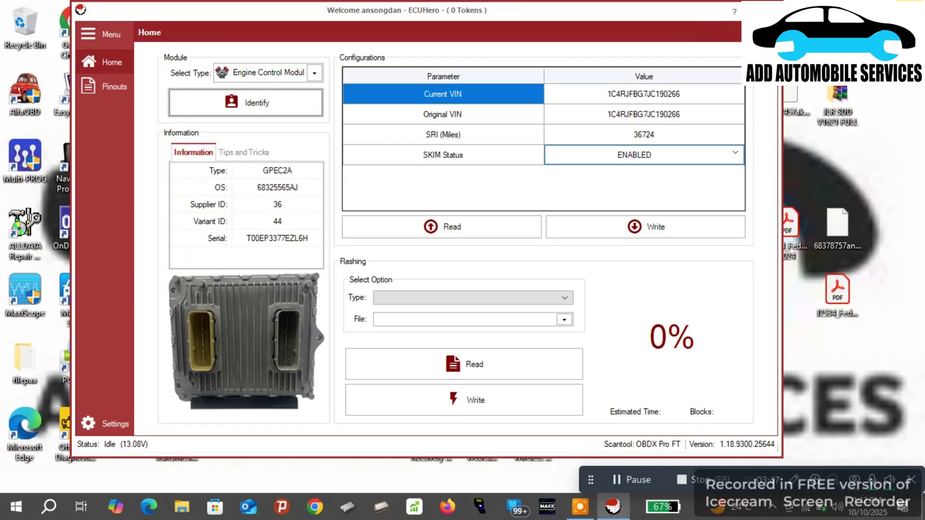
pyautogui.click(769, 7)
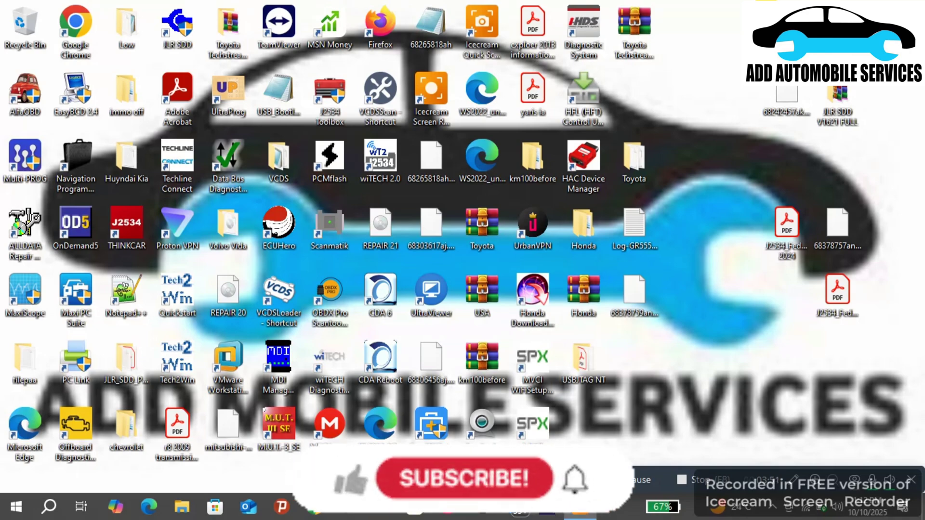